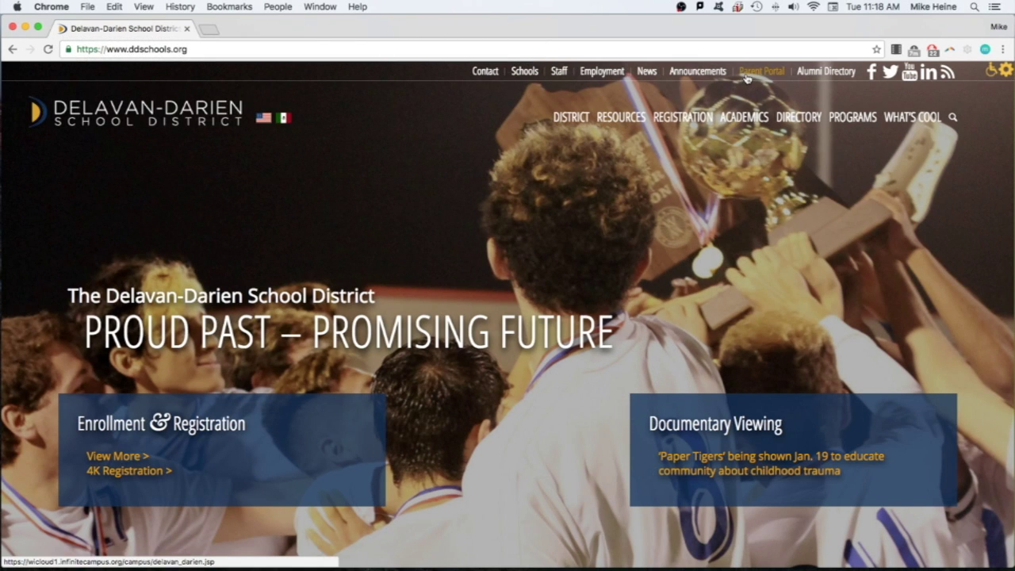
# Scroll down the district homepage to the quick links, where Infinite Campus is listed.
pyautogui.scroll(-5, 346, 264)
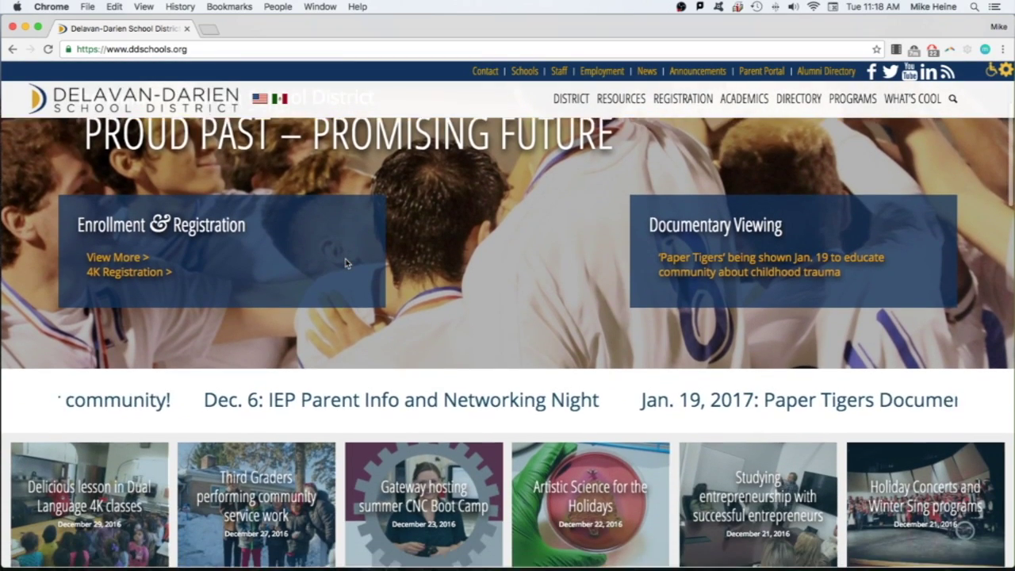
pyautogui.scroll(-15, 347, 264)
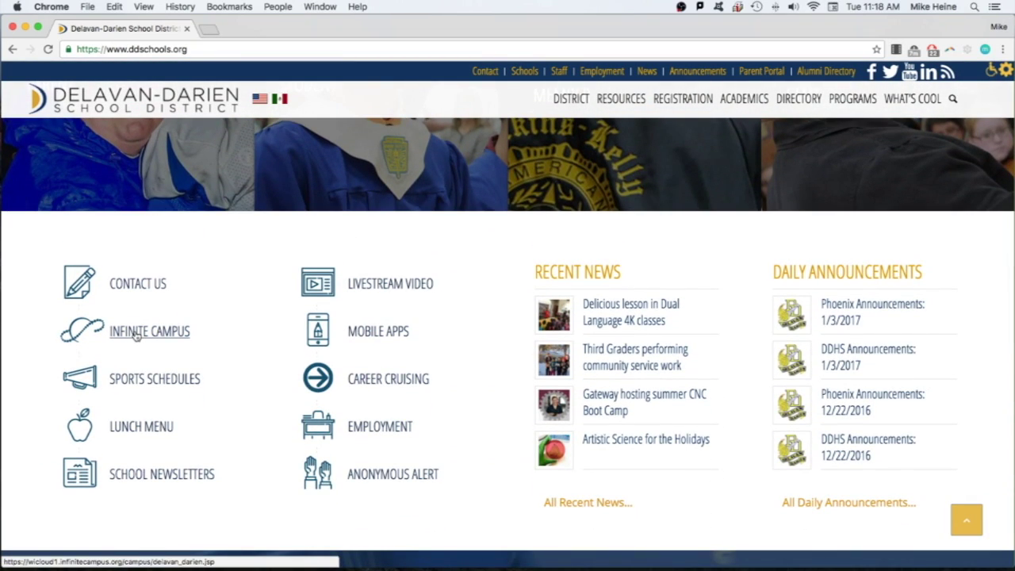
# Open the Infinite Campus sign-in page and view the forgotten password and username recovery options.
pyautogui.click(136, 333)
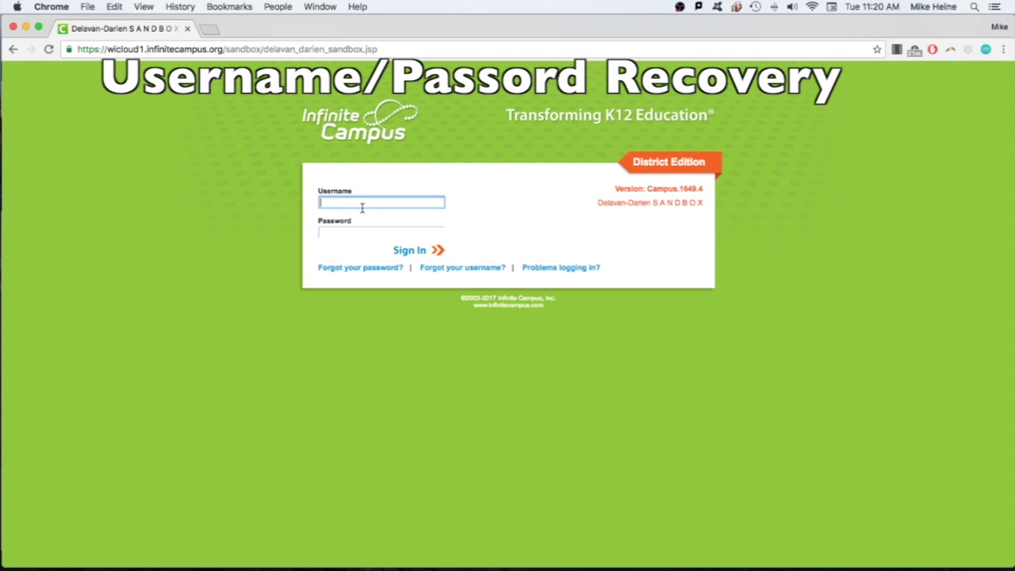
pyautogui.click(340, 267)
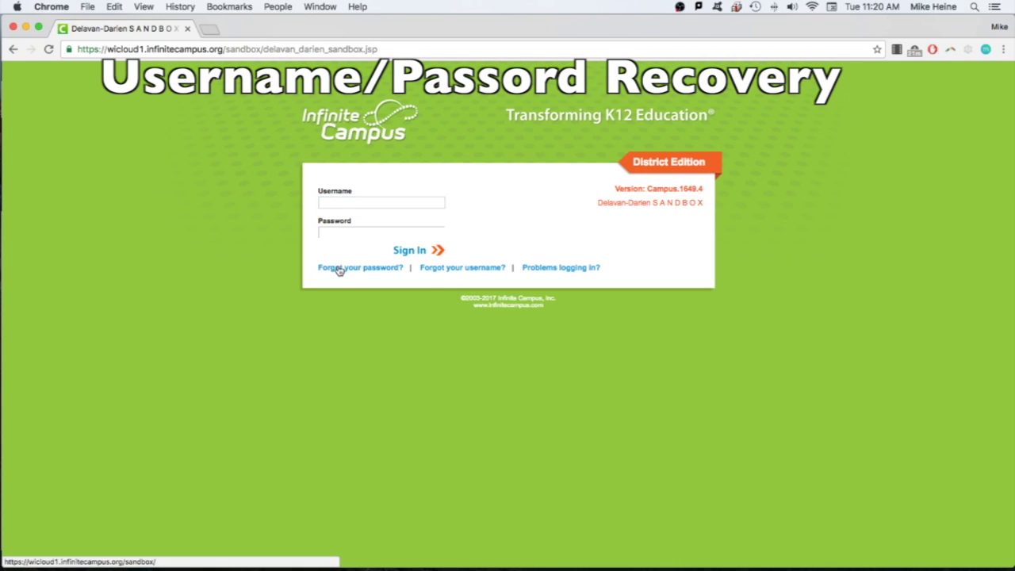
pyautogui.click(420, 269)
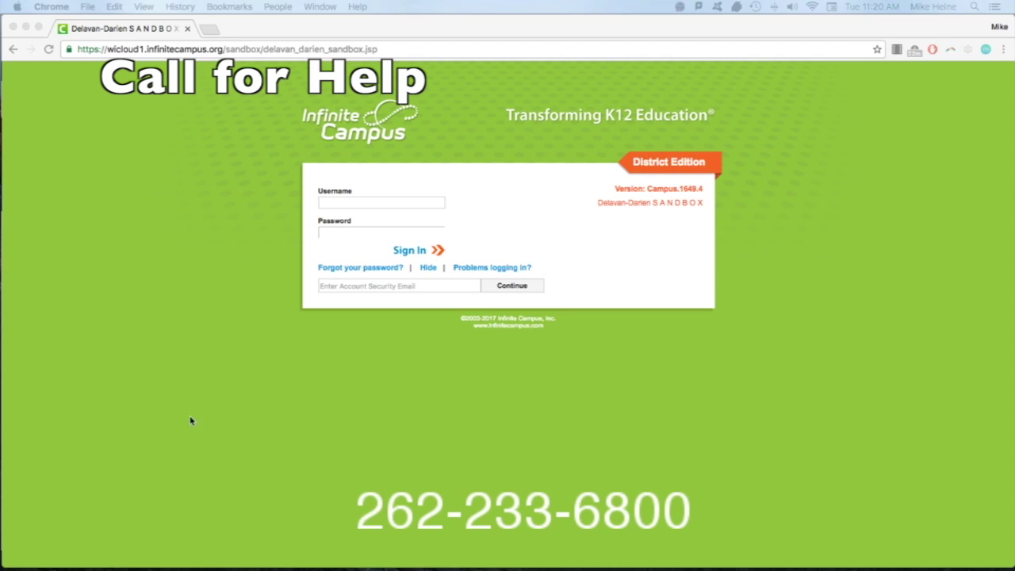
# Sign in to the parent portal with the account username and password.
pyautogui.click(357, 202)
pyautogui.write('testmom')
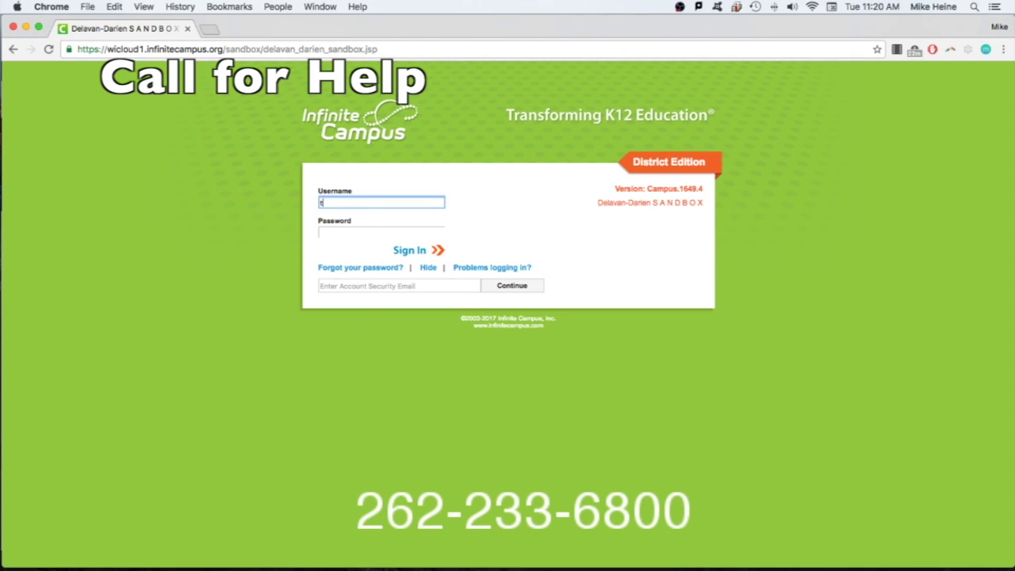
pyautogui.press('Tab')
pyautogui.write('••••••')
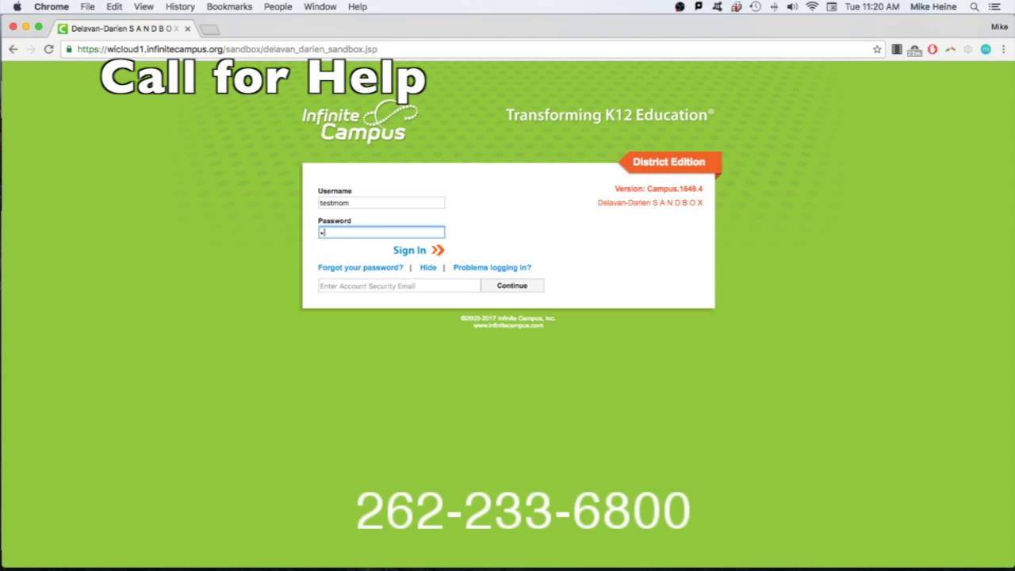
pyautogui.write('•••')
pyautogui.click(407, 251)
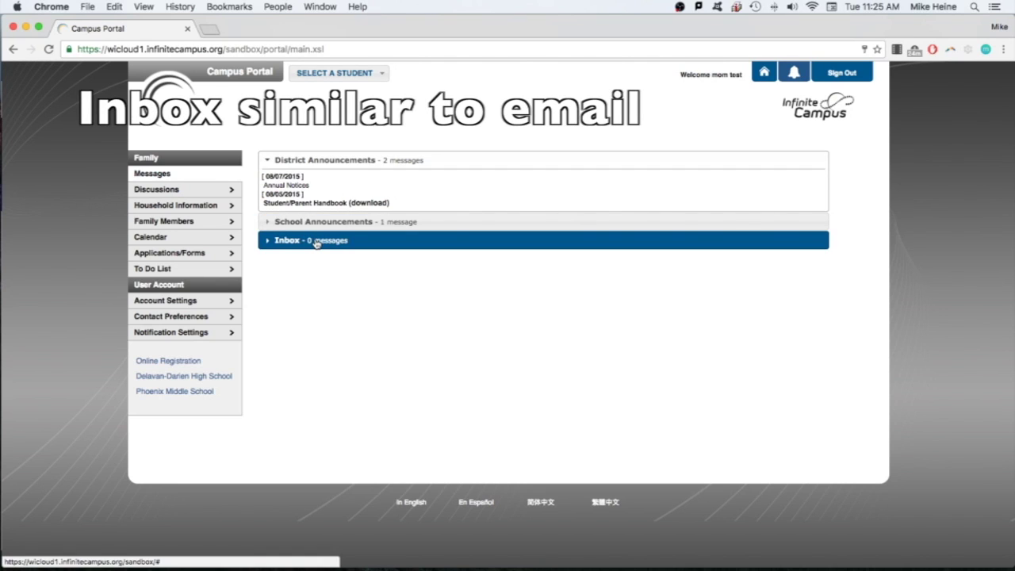
# Expand the Inbox on the Messages page to see its empty Date/Subject list.
pyautogui.click(316, 242)
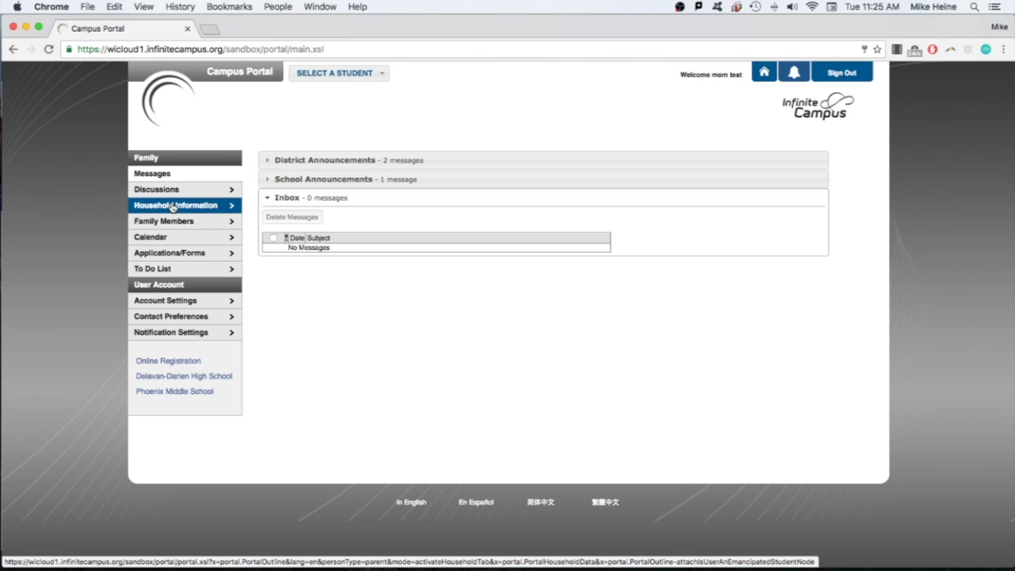
# Check the household phone number under Household Information, then list the four Family Members.
pyautogui.click(172, 208)
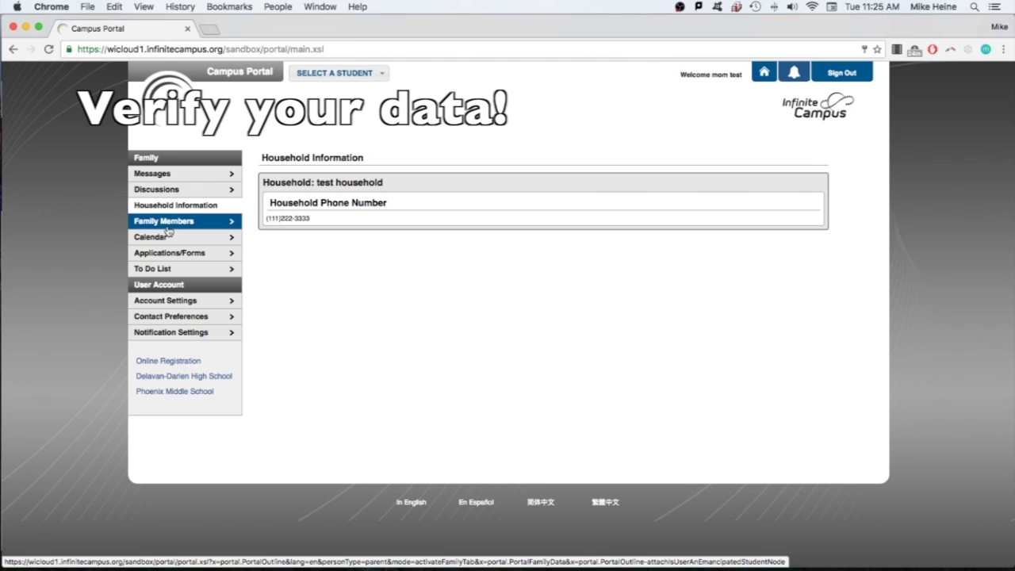
pyautogui.click(168, 228)
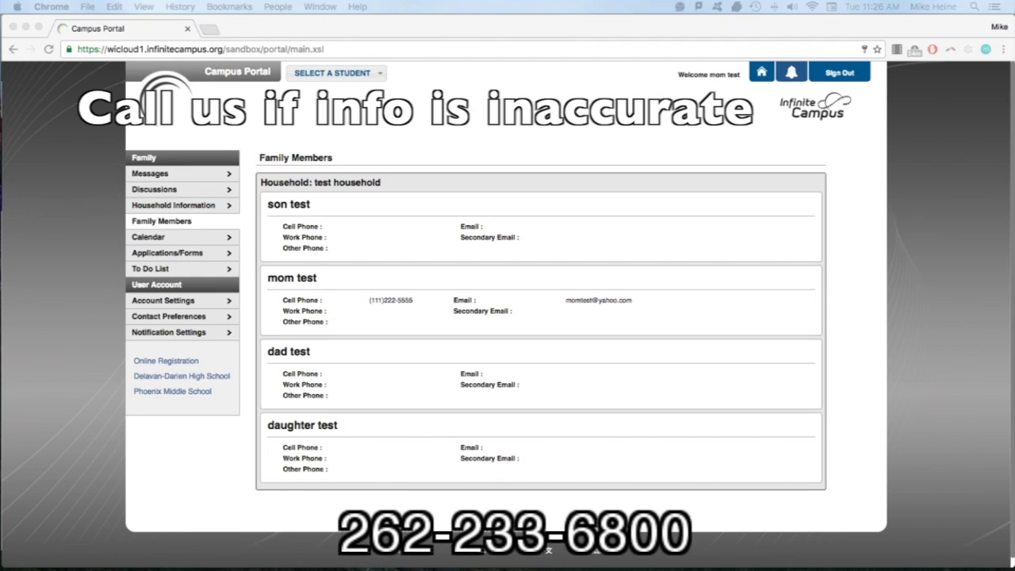
# On the family calendar, view the daughter's December 6, 2016 attendance details, then close them.
pyautogui.click(137, 238)
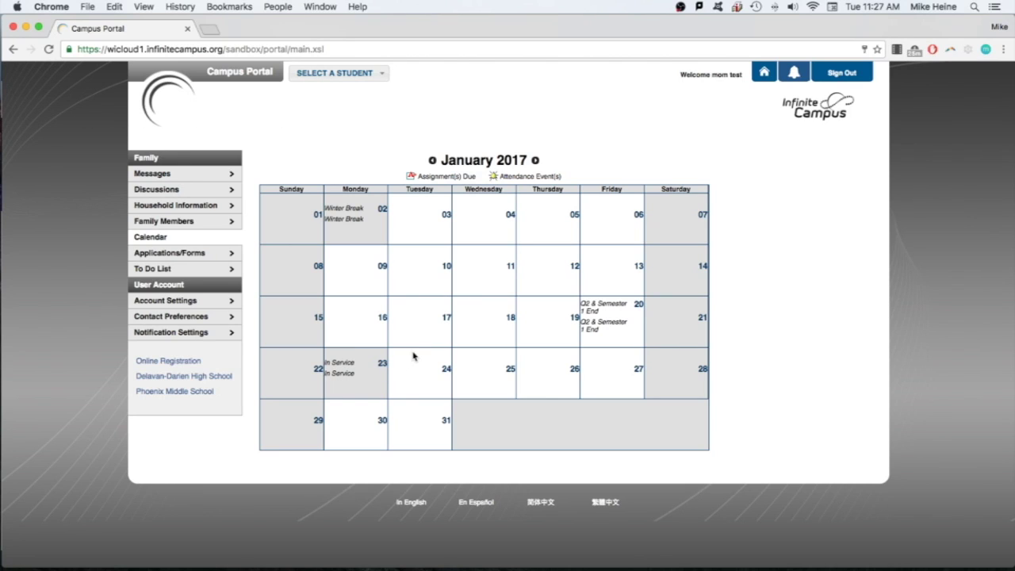
pyautogui.click(432, 162)
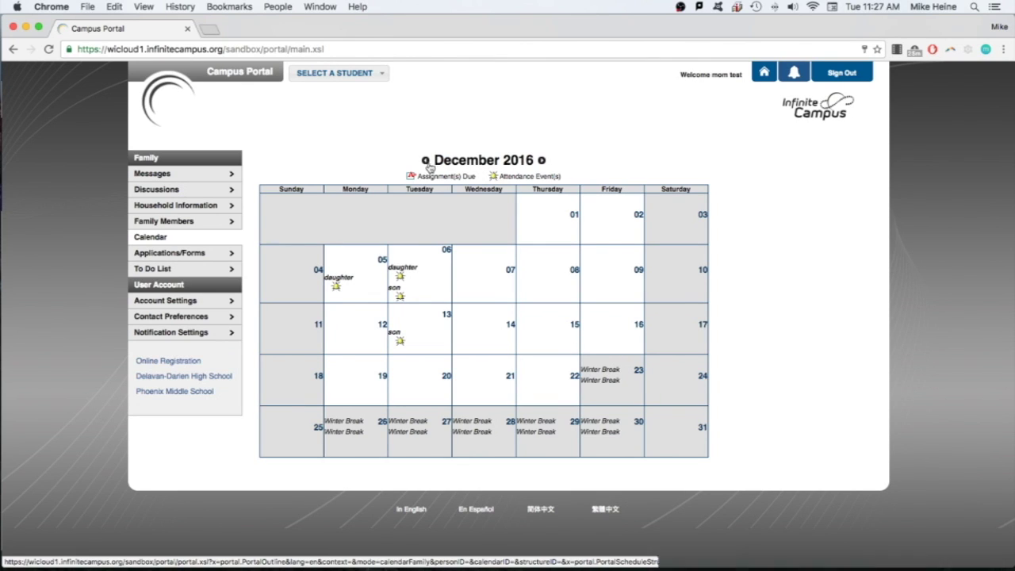
pyautogui.click(401, 281)
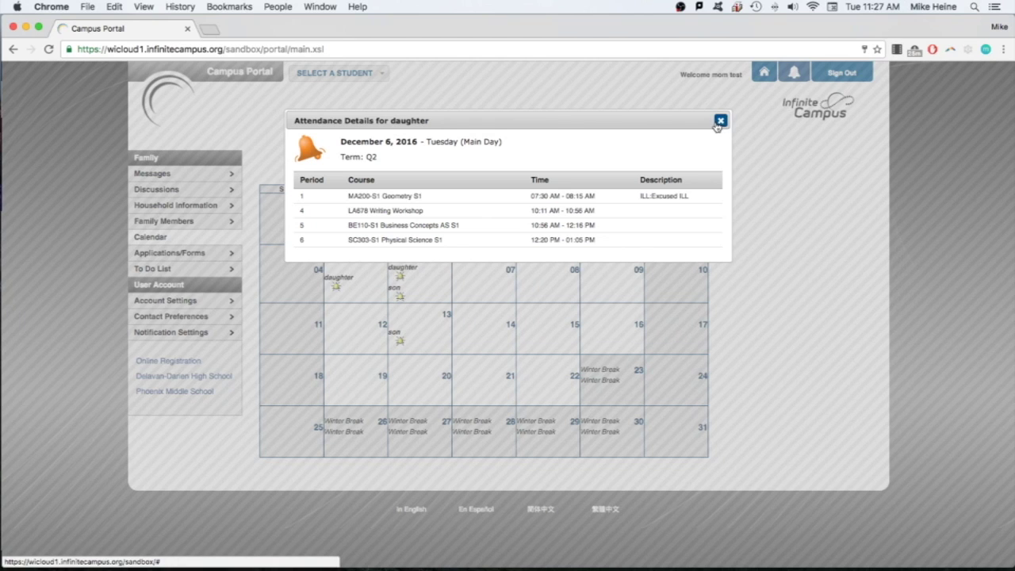
pyautogui.click(720, 121)
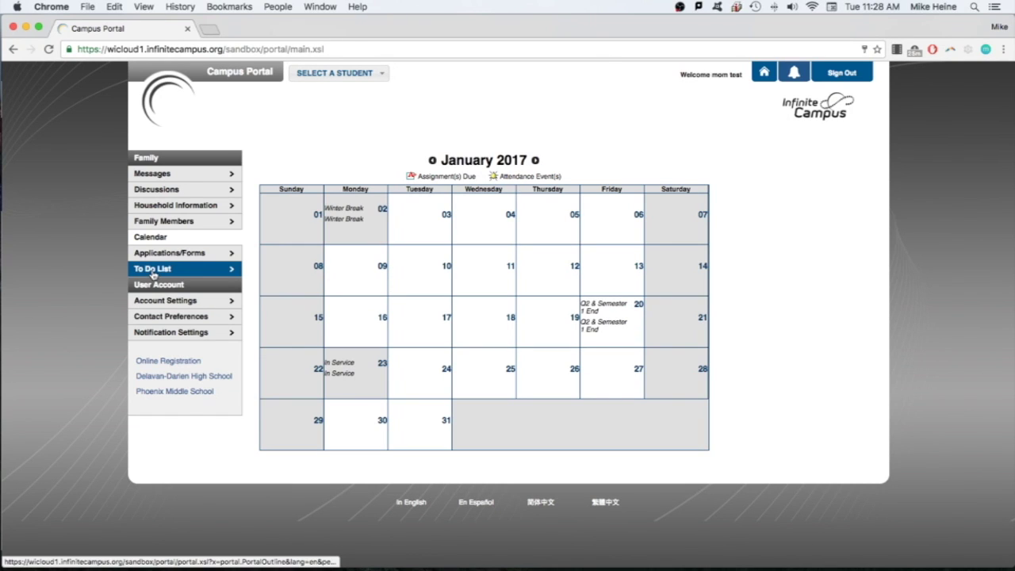
# Scroll through the Household To Do List of both children's assignments, due dates and overdue days.
pyautogui.click(152, 269)
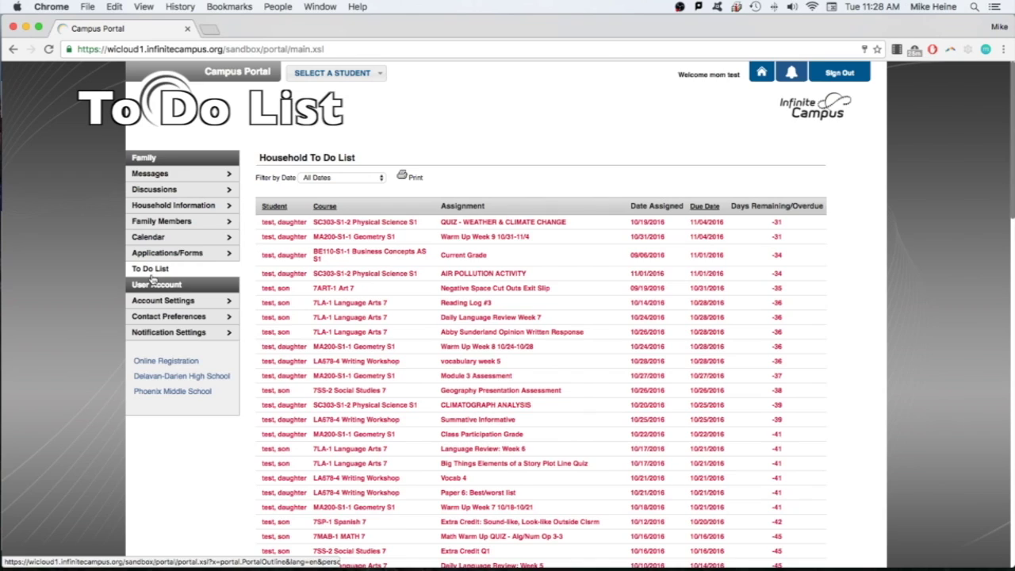
pyautogui.scroll(-1, 152, 272)
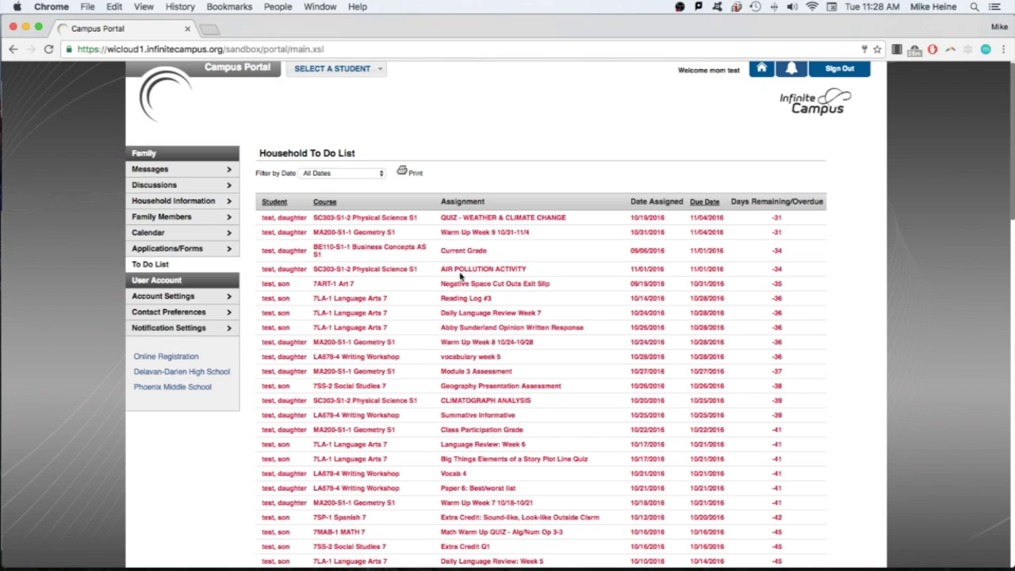
pyautogui.scroll(1, 463, 285)
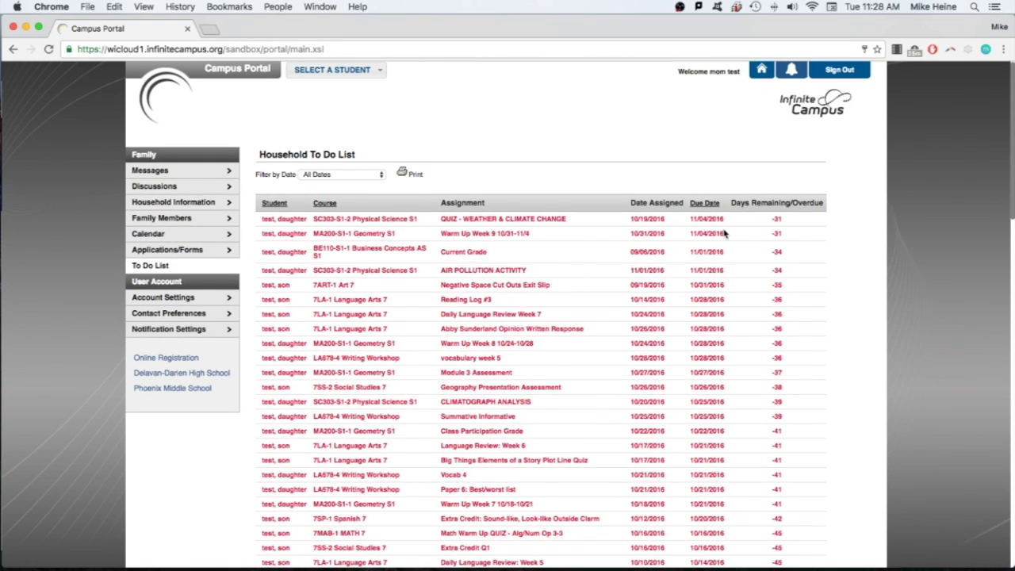
pyautogui.scroll(1, 717, 230)
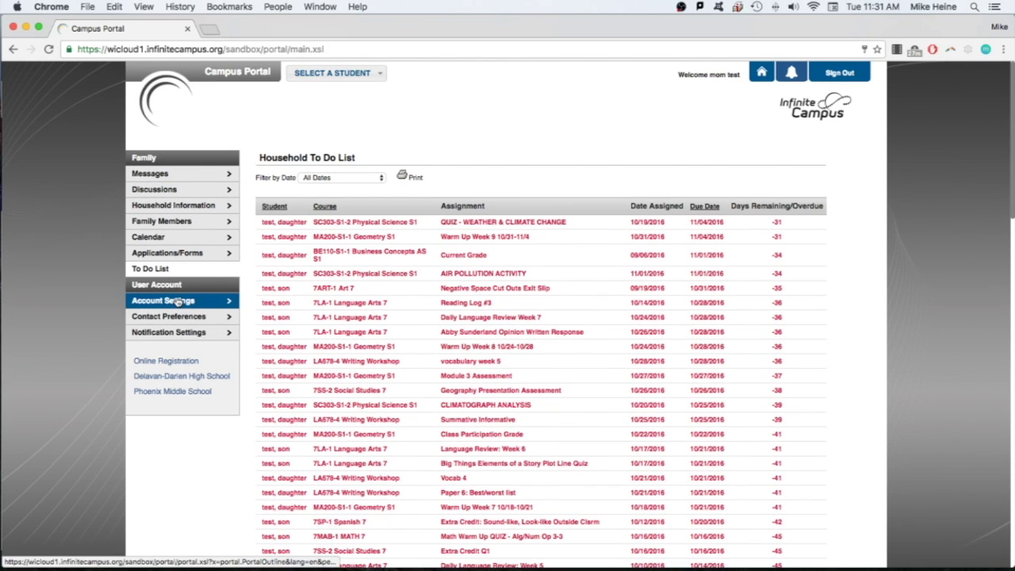
# On Account Settings, point out the New Password, Account Security Email and E-Signature PIN fields.
pyautogui.click(177, 302)
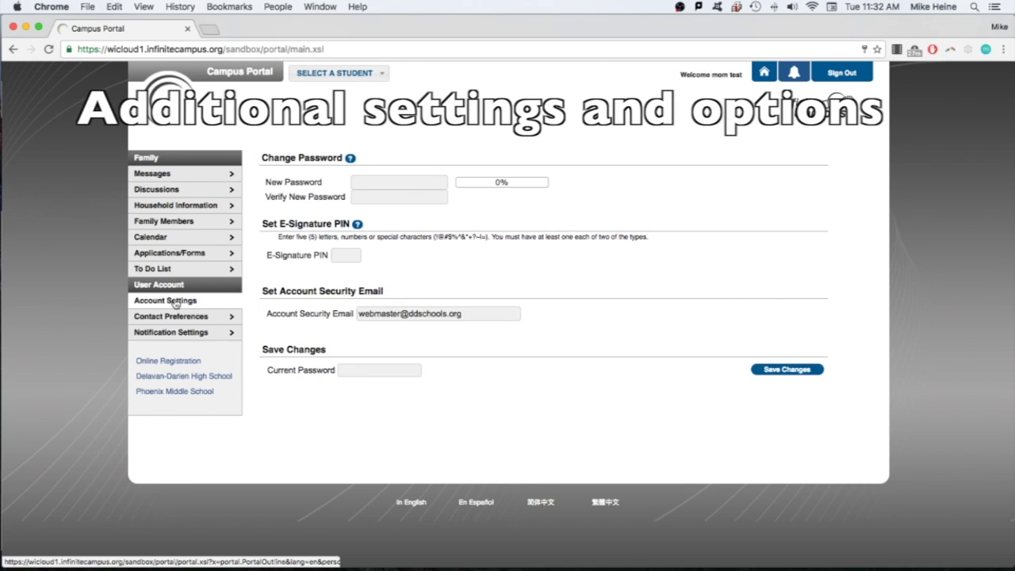
pyautogui.click(352, 182)
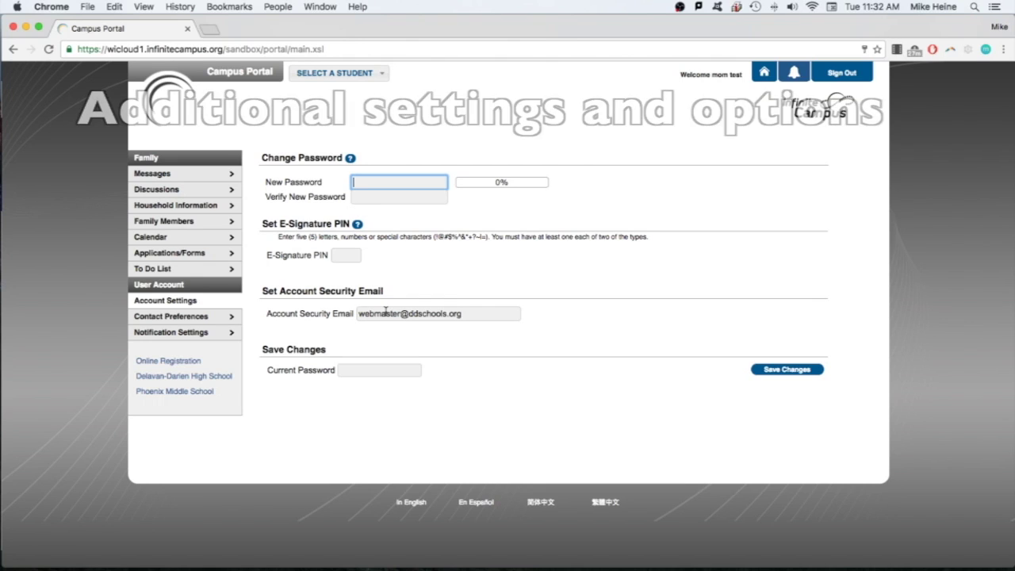
pyautogui.click(385, 312)
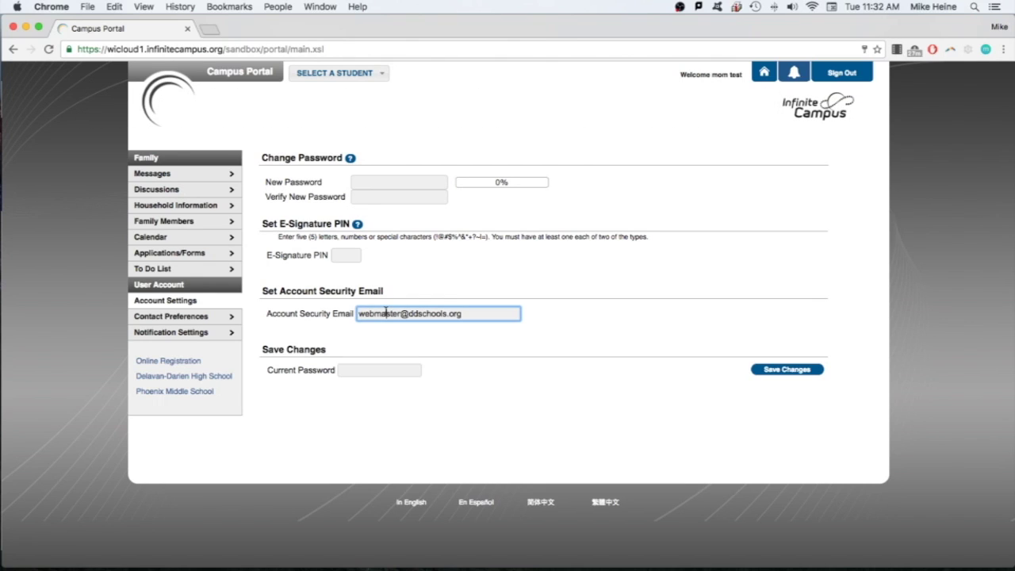
pyautogui.click(353, 254)
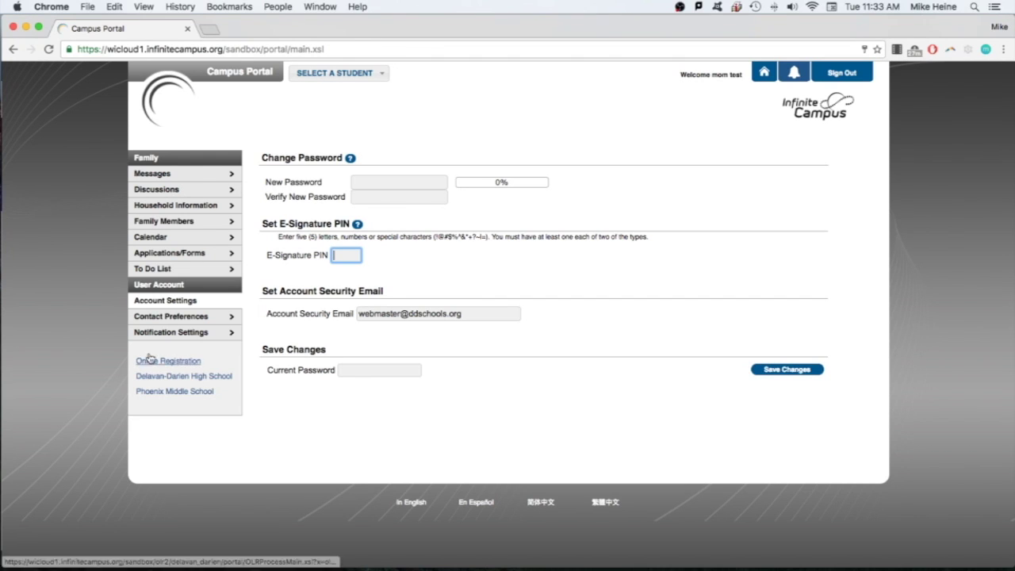
# Toggle Attendance email delivery, keep US English as preferred language, and save the contact preferences.
pyautogui.click(153, 318)
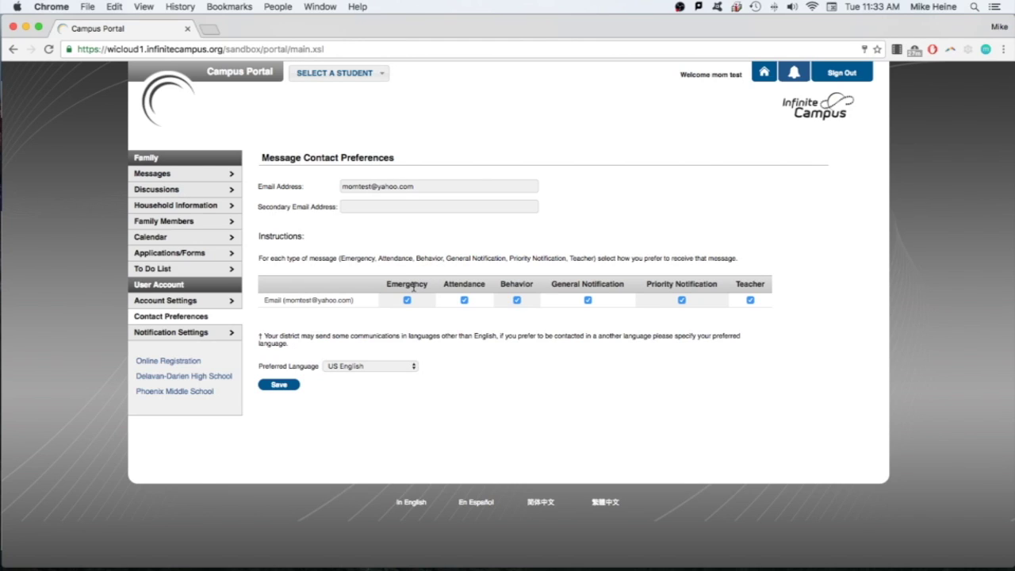
pyautogui.click(465, 300)
pyautogui.click(330, 367)
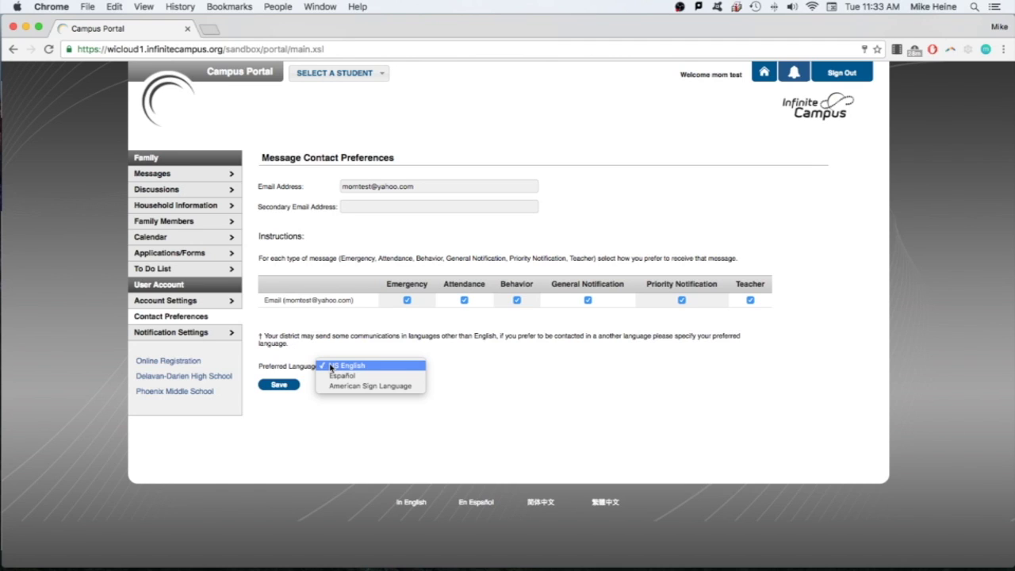
pyautogui.click(280, 387)
pyautogui.click(279, 388)
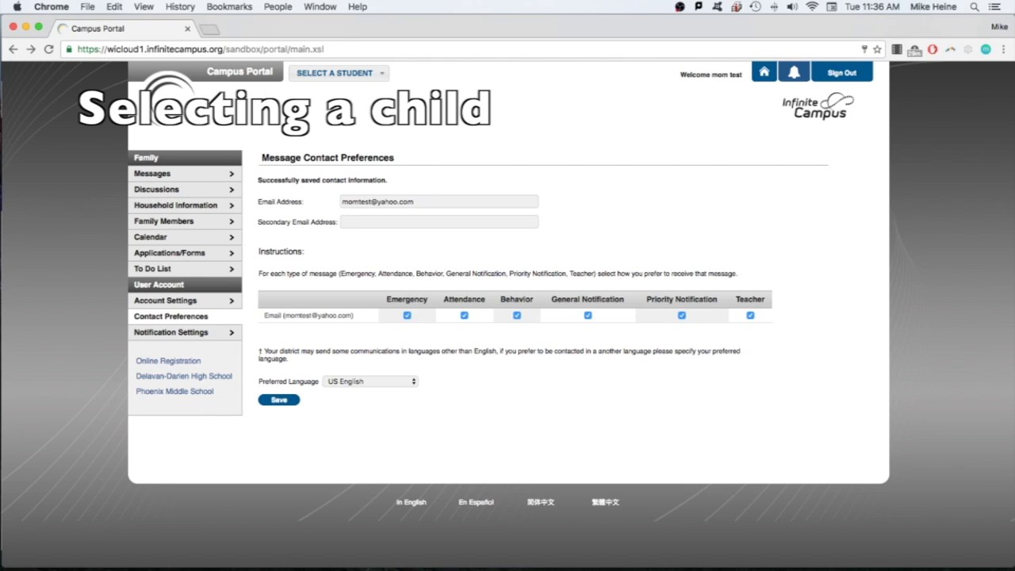
# Choose the son from the Select a Student list and scroll his January 2017 calendar.
pyautogui.click(370, 78)
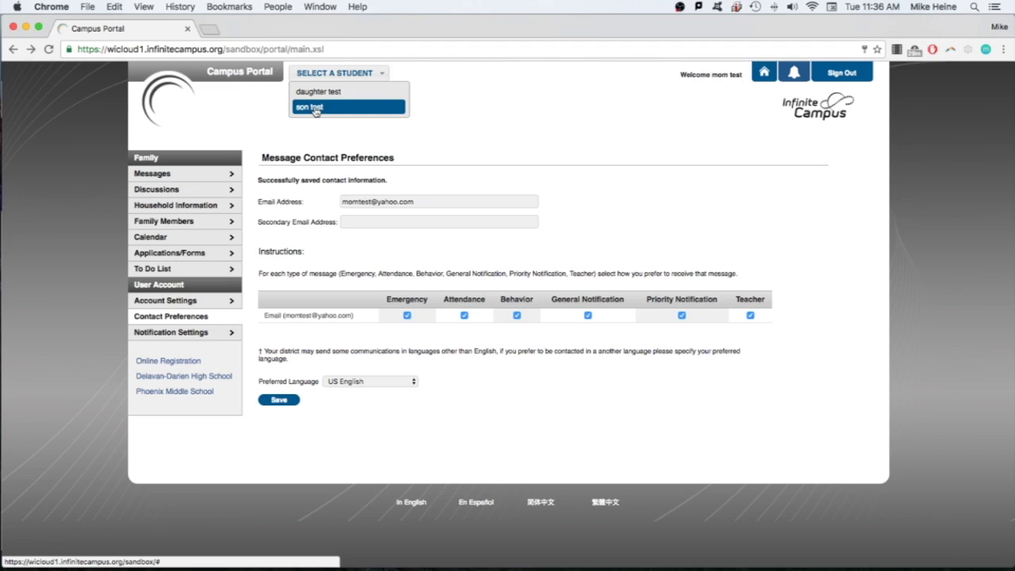
pyautogui.click(316, 108)
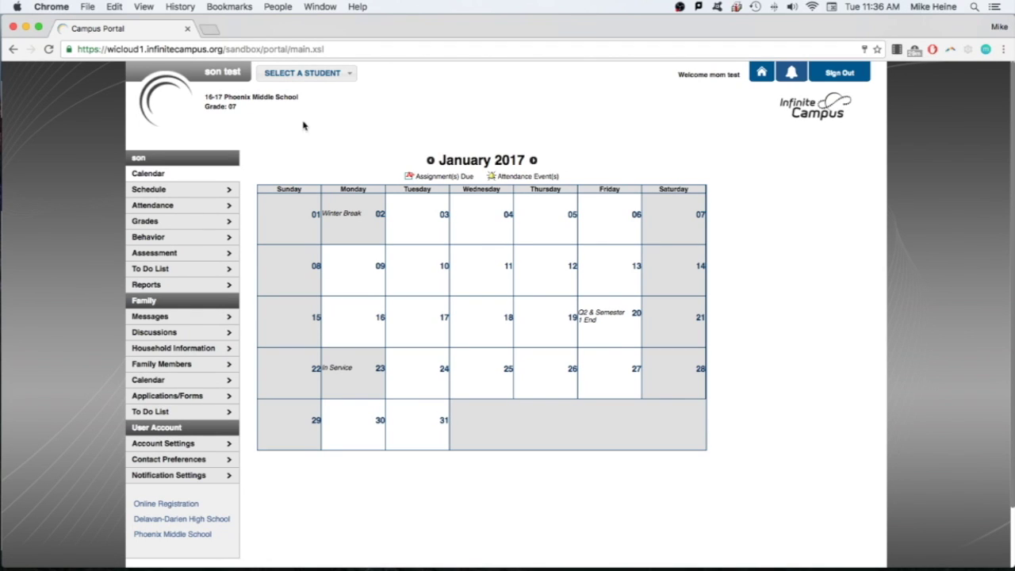
pyautogui.scroll(-1, 214, 316)
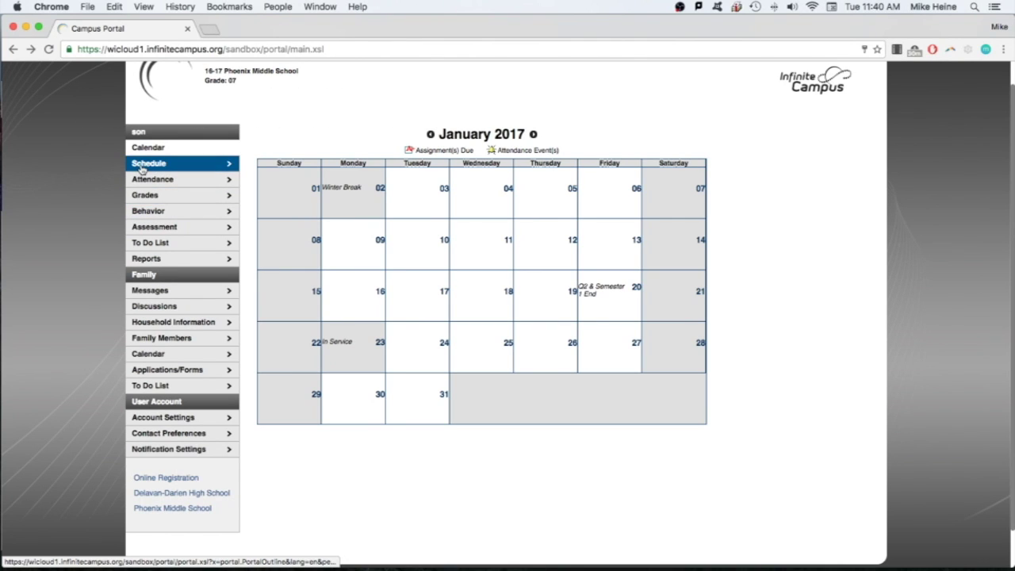
# Check Language Arts 7 scores from the son's schedule, then right-click the Social Studies 7 teacher link.
pyautogui.click(141, 165)
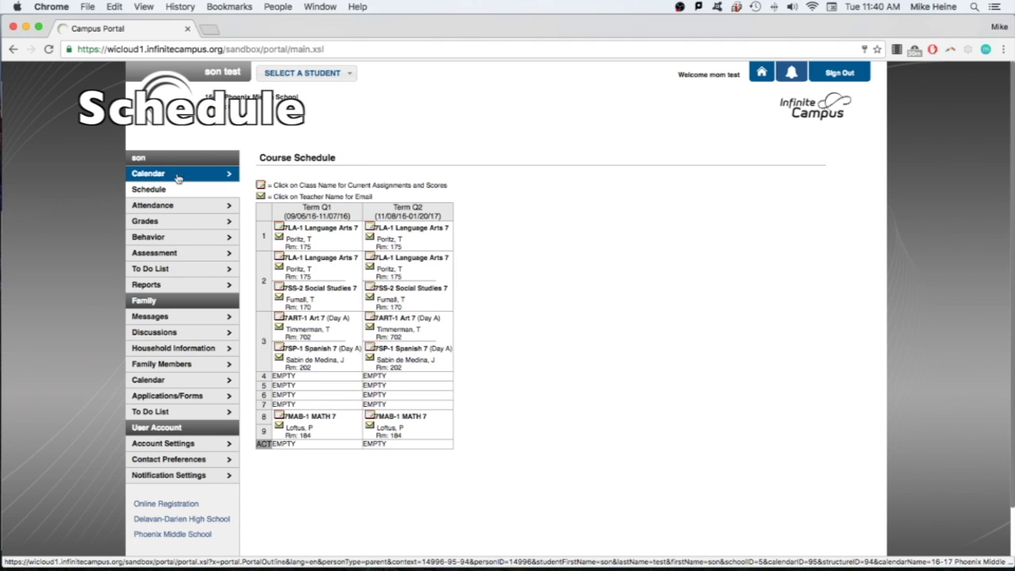
pyautogui.click(322, 229)
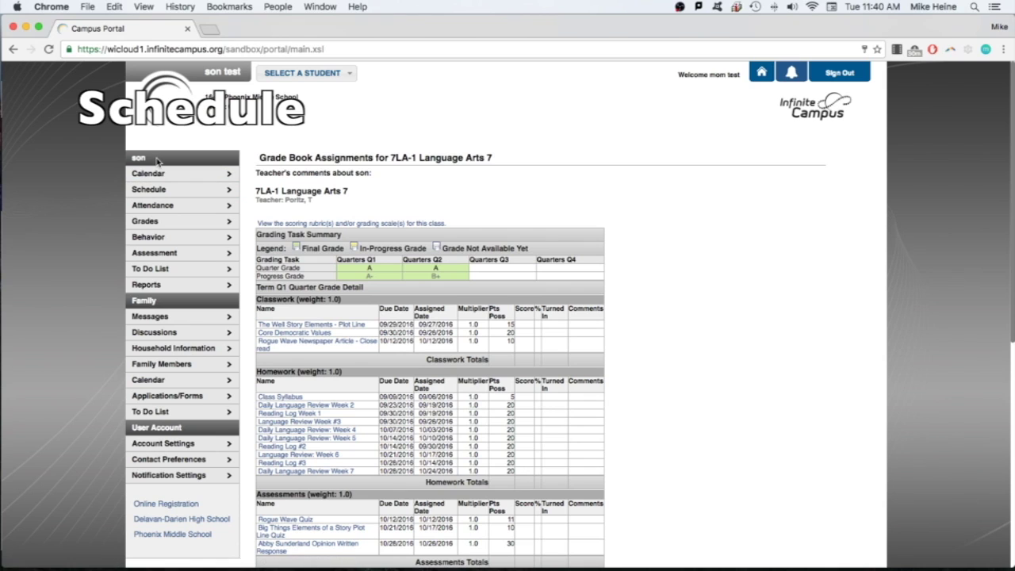
pyautogui.click(12, 50)
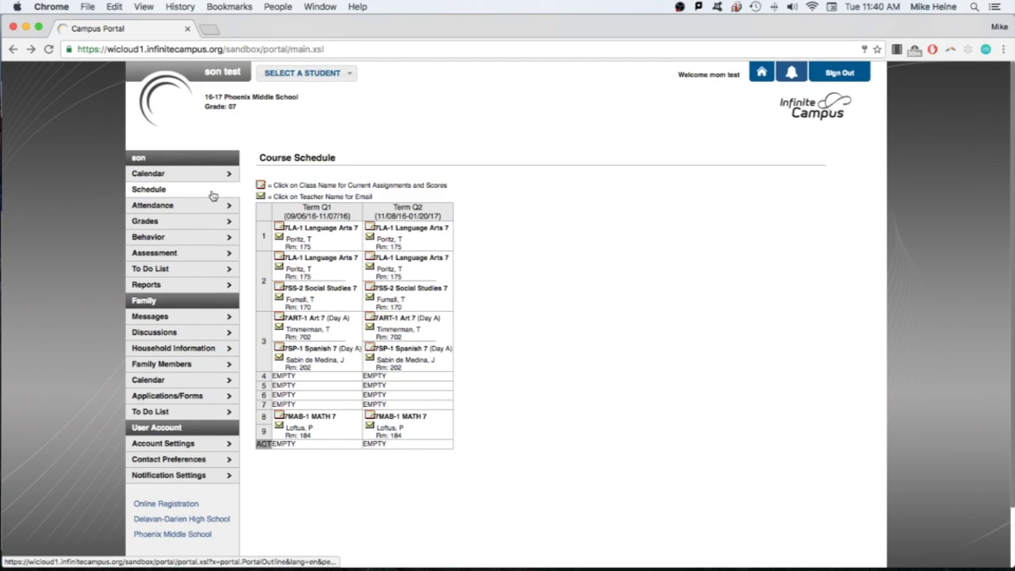
pyautogui.rightClick(298, 304)
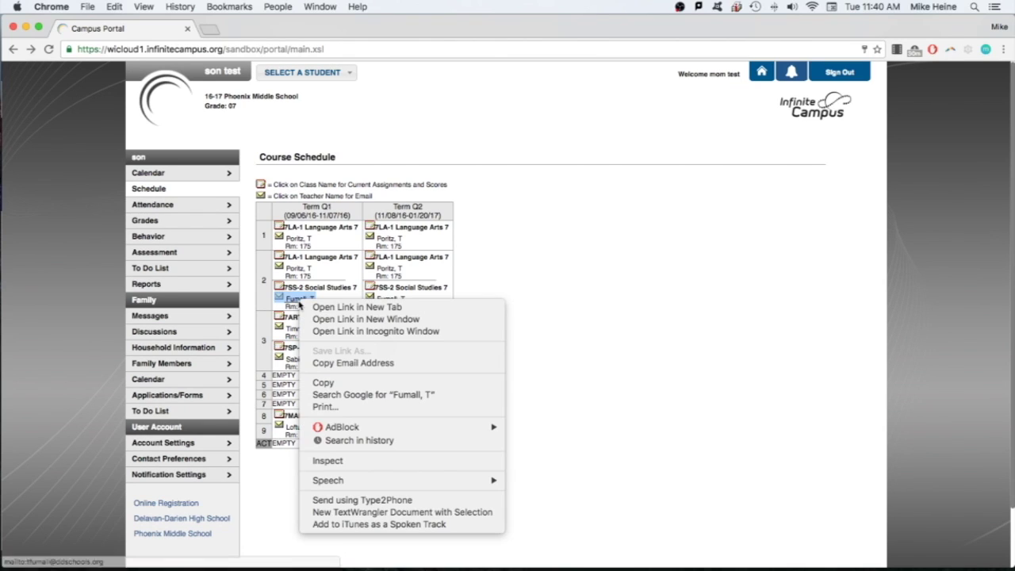
# Copy the Social Studies teacher's email, then check the son's December 6 absence in the previous month's calendar.
pyautogui.click(347, 364)
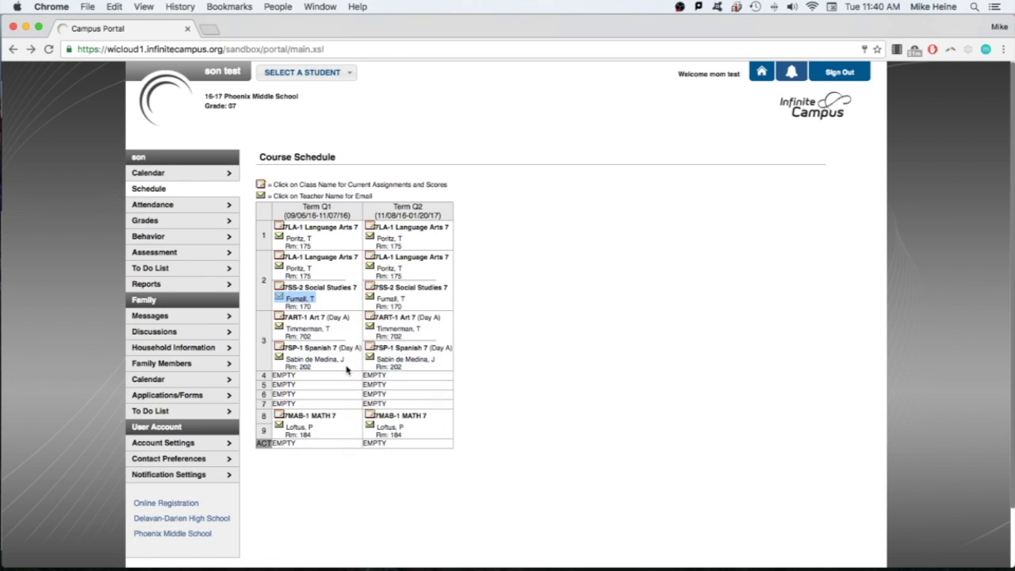
pyautogui.click(136, 208)
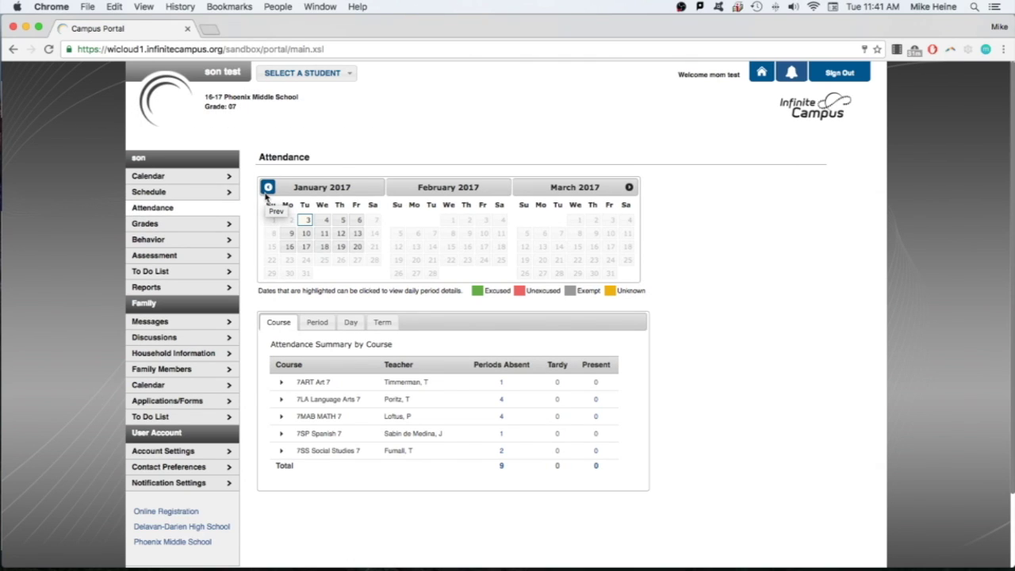
pyautogui.click(268, 188)
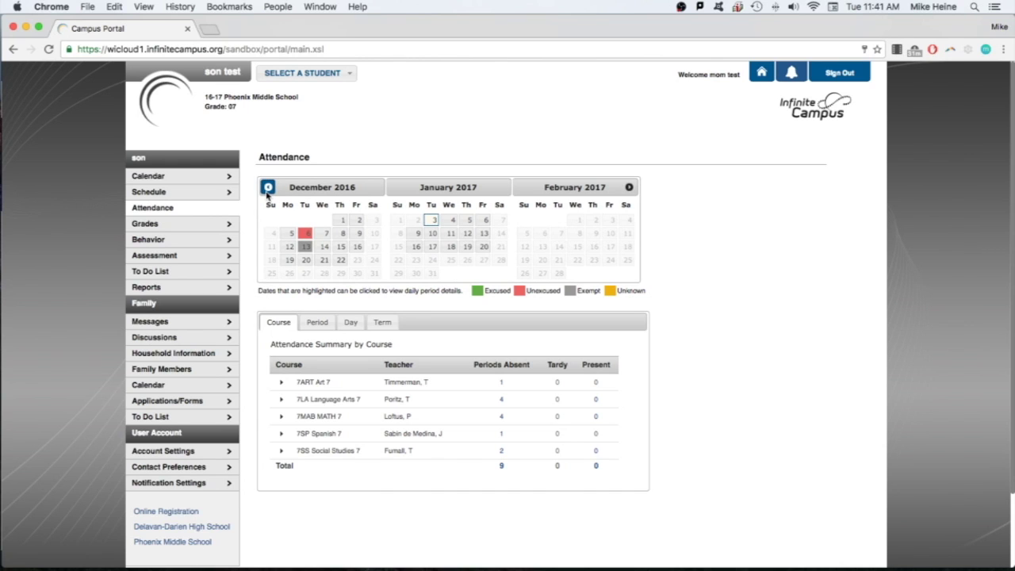
pyautogui.click(303, 233)
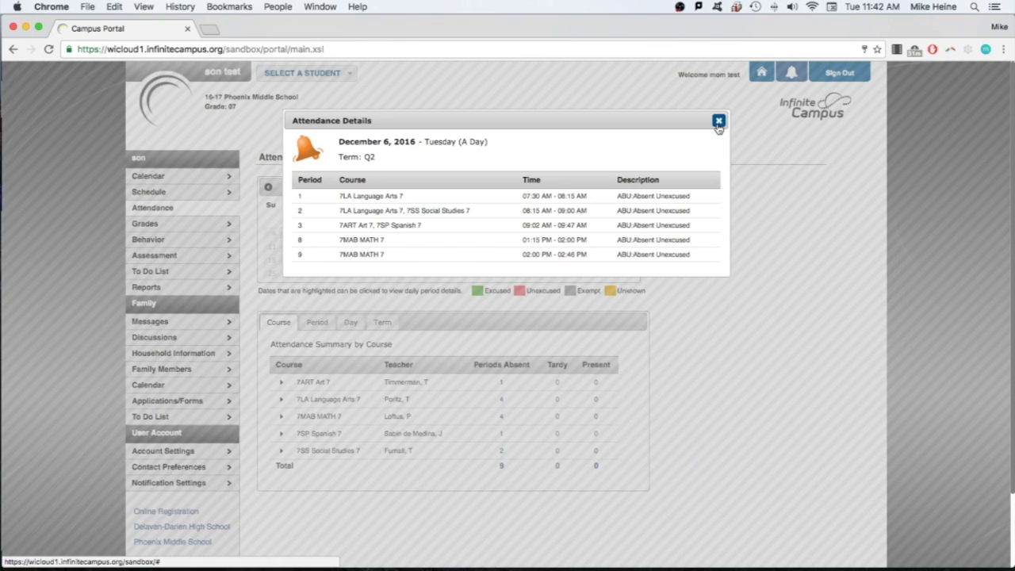
pyautogui.click(718, 122)
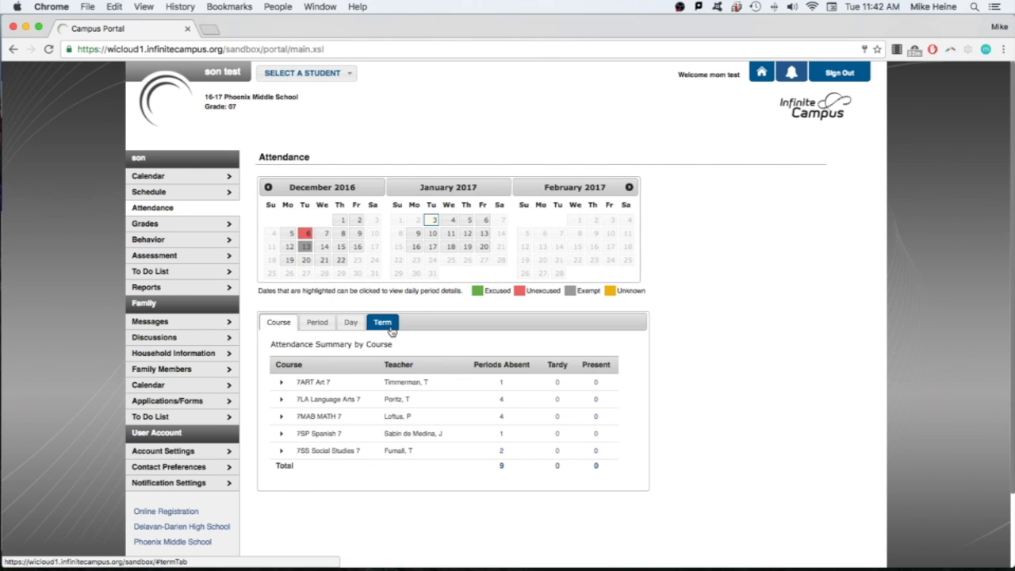
# View attendance by period and inspect period 2's 12/13/2016 entry details.
pyautogui.click(316, 323)
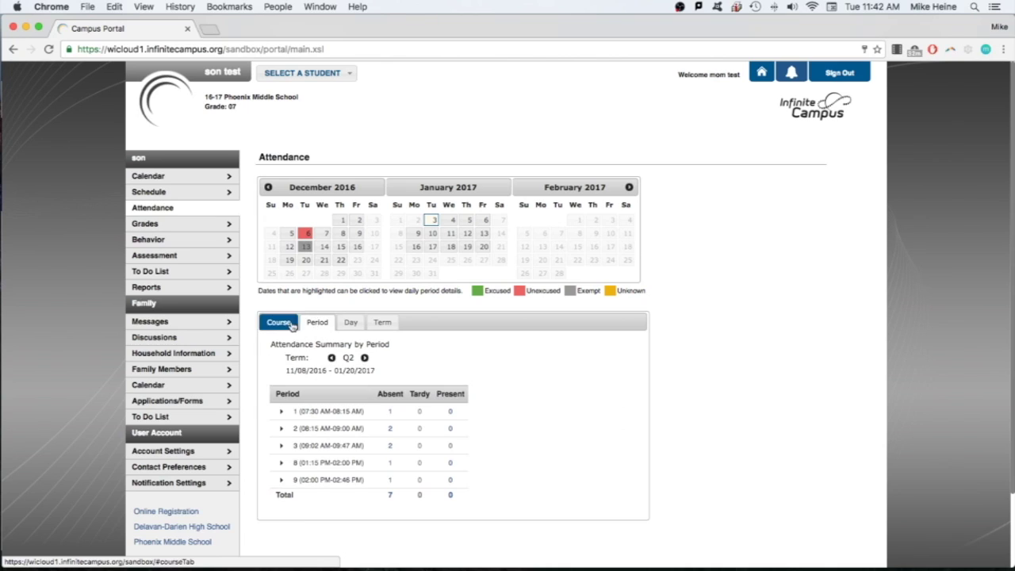
pyautogui.click(282, 412)
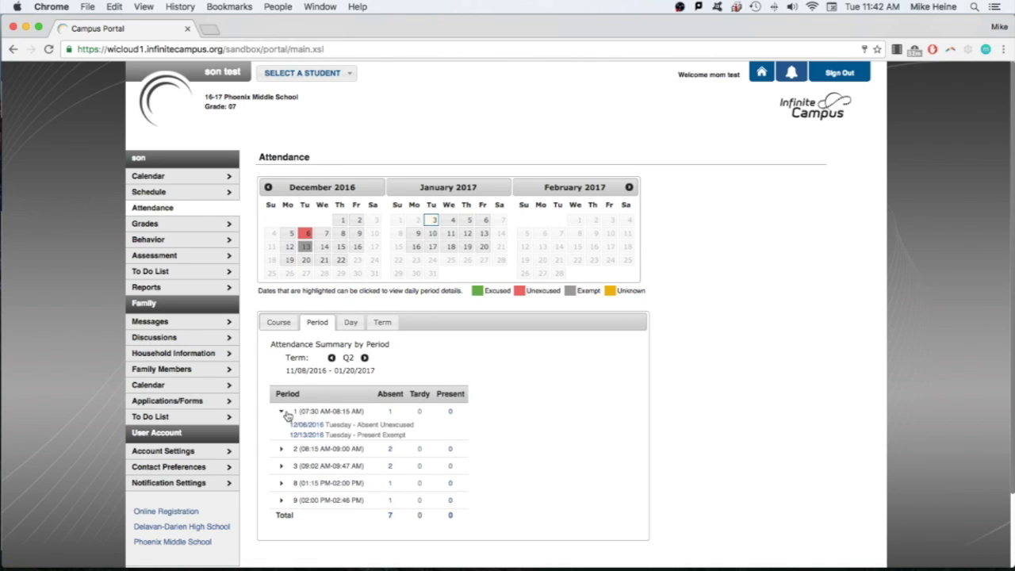
pyautogui.click(281, 412)
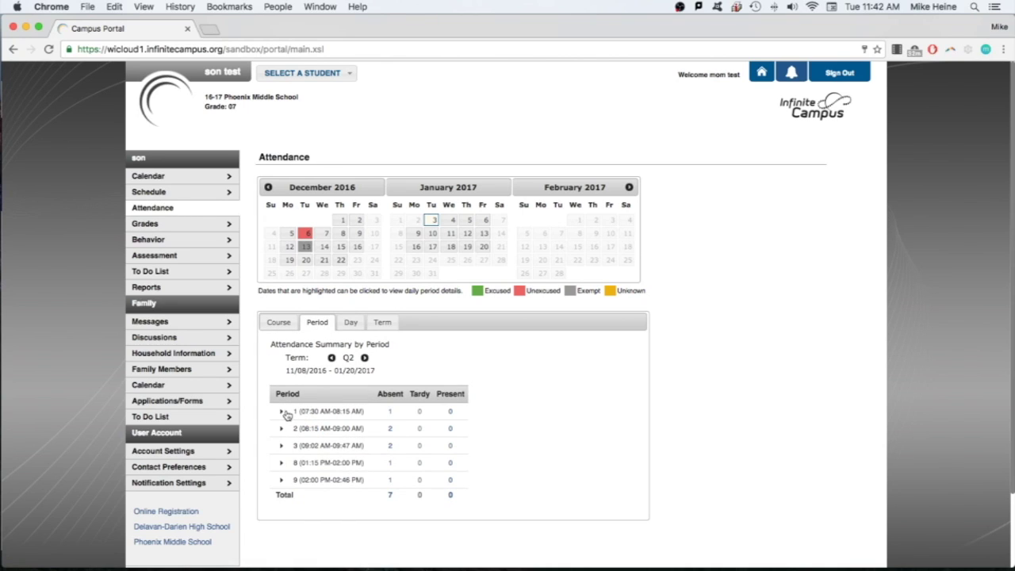
pyautogui.click(281, 429)
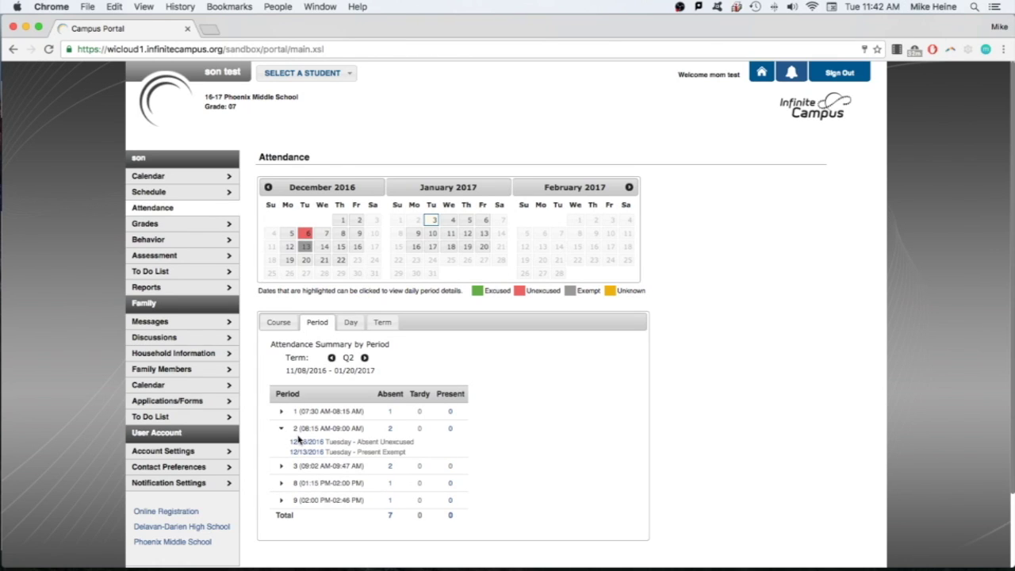
pyautogui.click(309, 453)
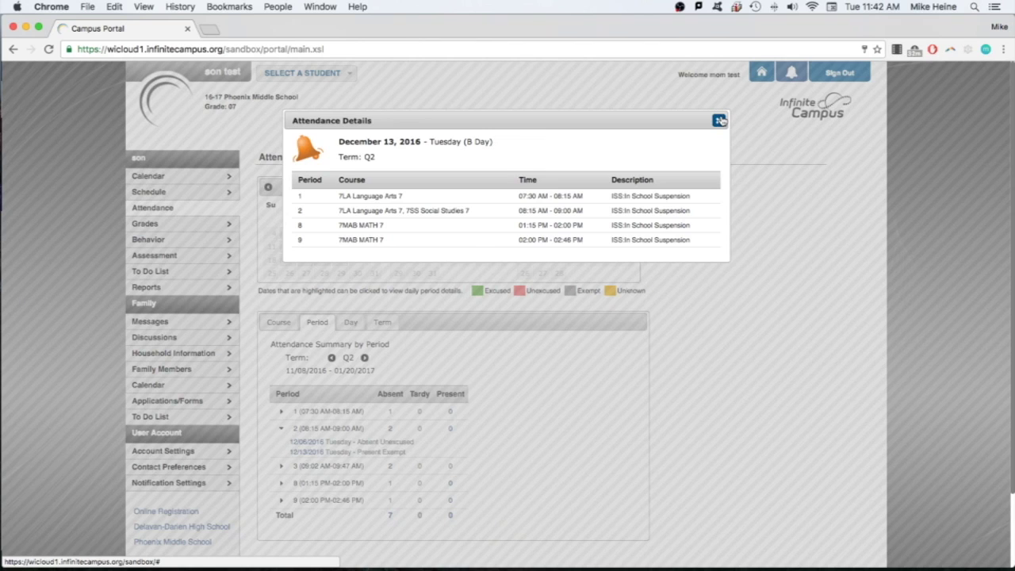
pyautogui.click(719, 121)
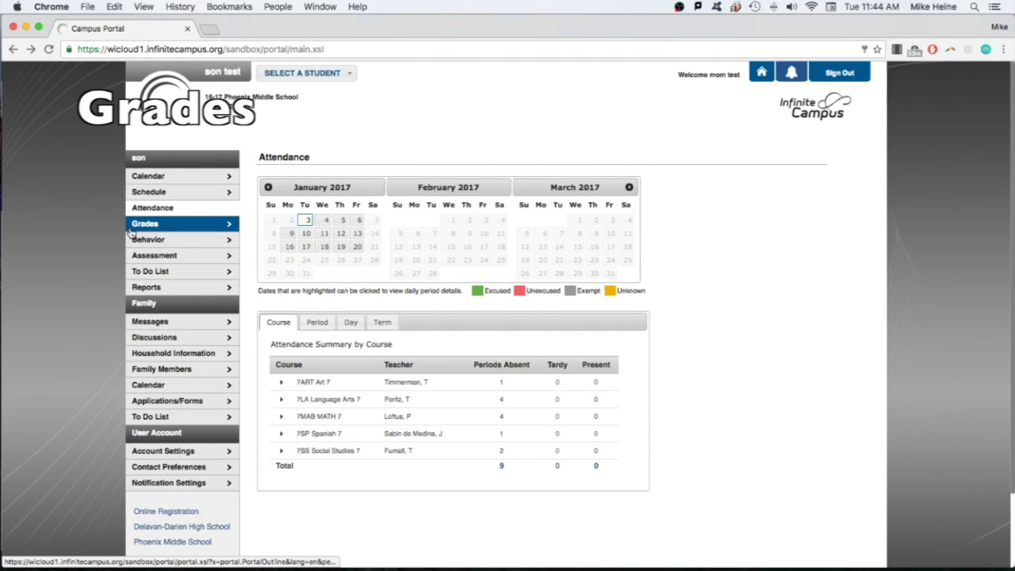
# Open the son's grades by course, review the Art 7 grade book assignments, and return to the overview.
pyautogui.click(132, 227)
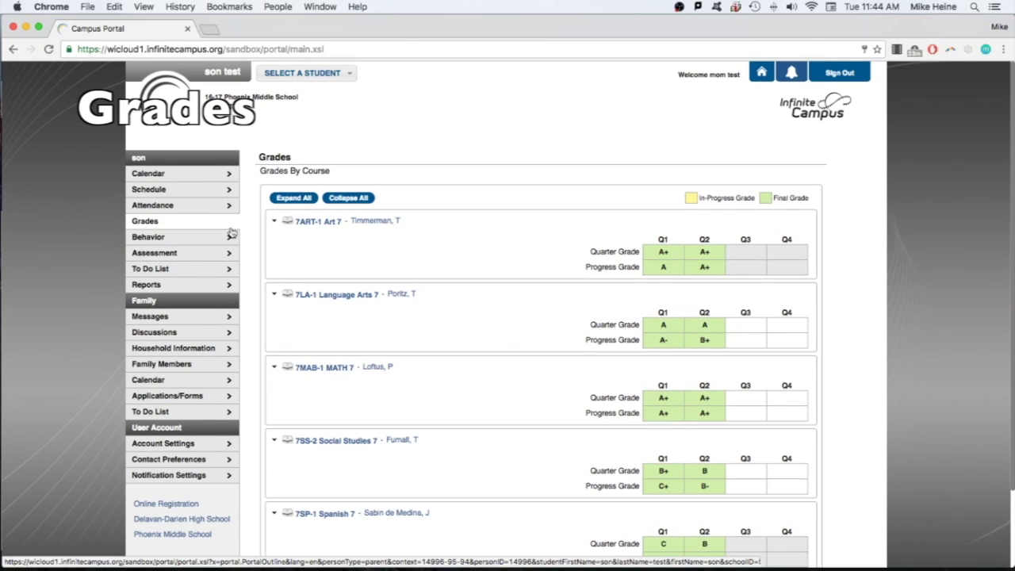
pyautogui.click(312, 226)
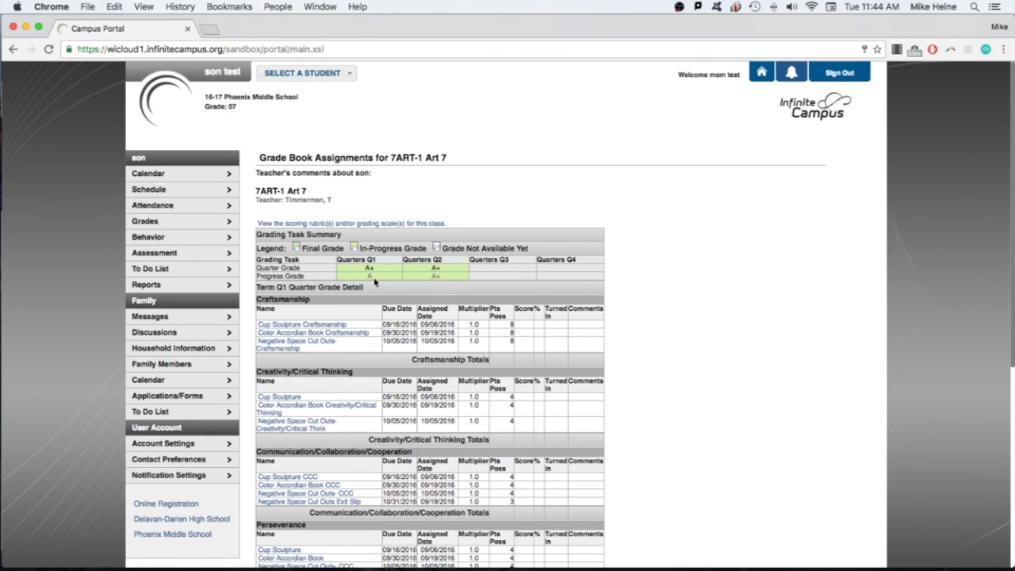
pyautogui.scroll(-5, 413, 321)
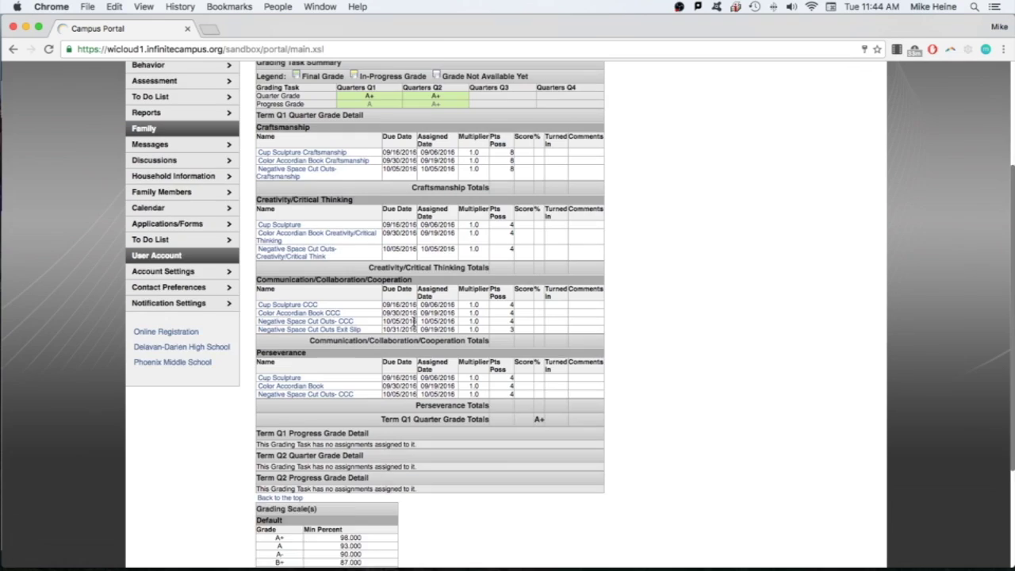
pyautogui.scroll(4, 413, 322)
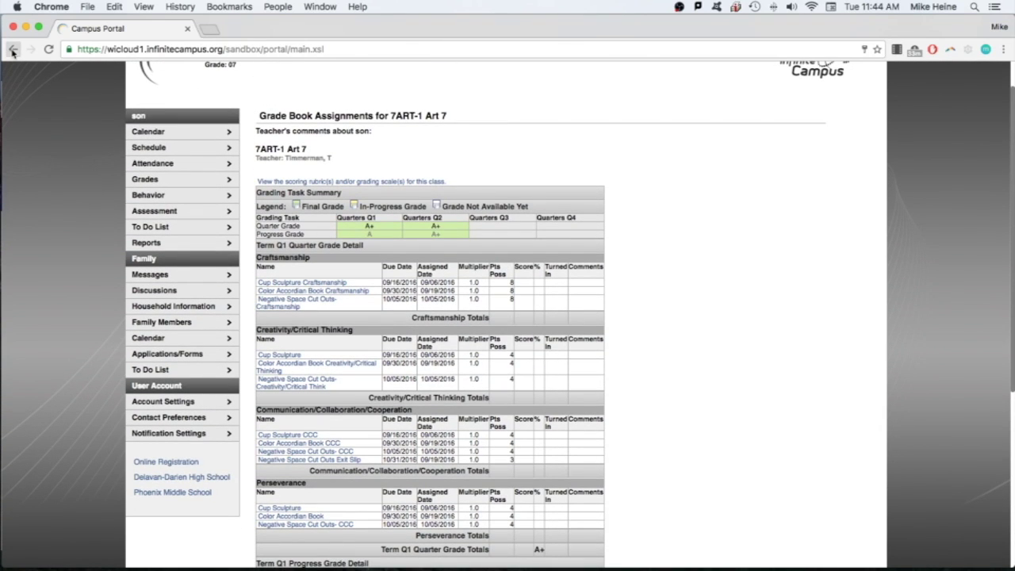
pyautogui.click(12, 50)
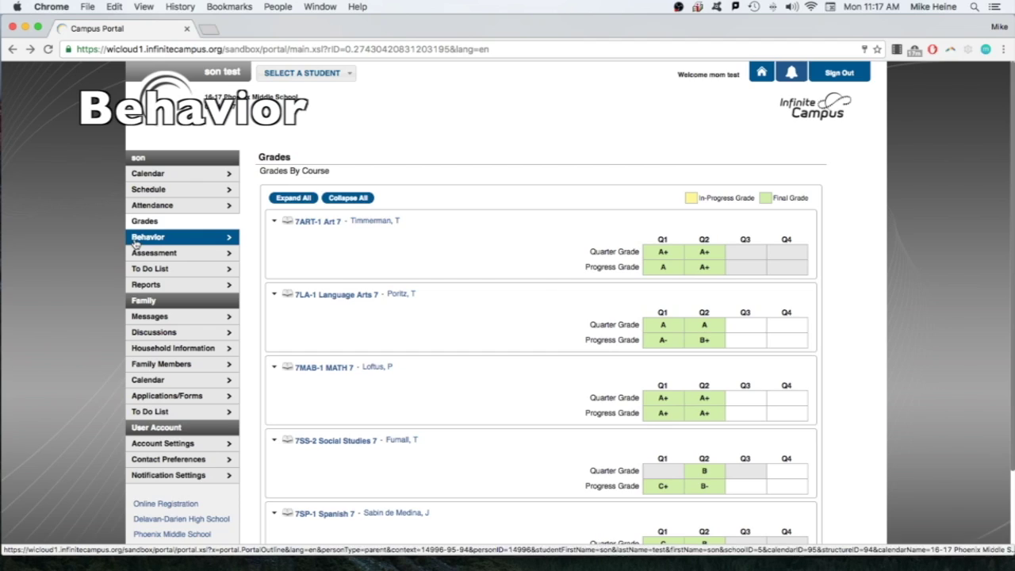
# Review the behavior record, then toggle Behavior email notifications and save the contact preferences.
pyautogui.click(135, 240)
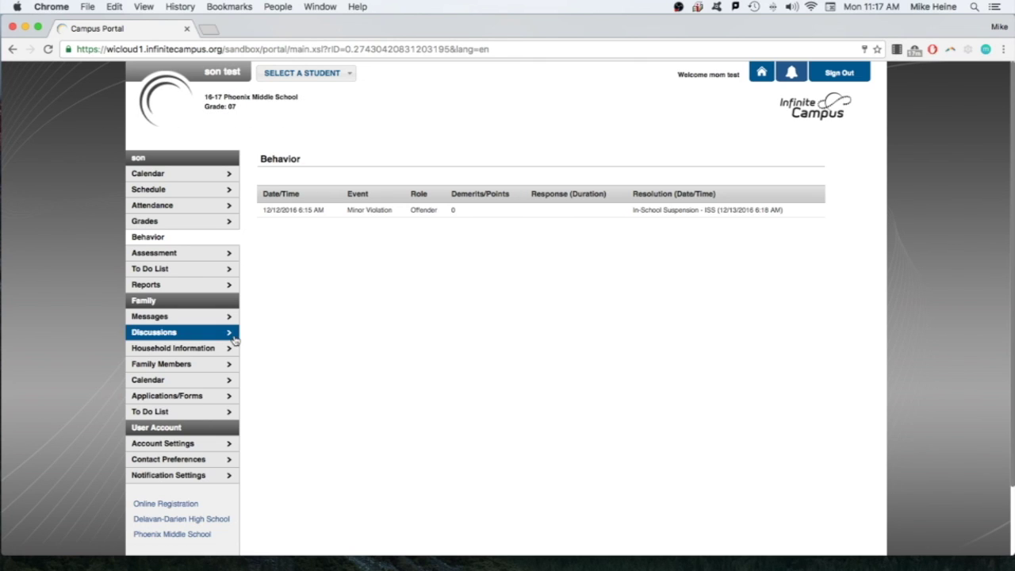
pyautogui.scroll(-1, 235, 341)
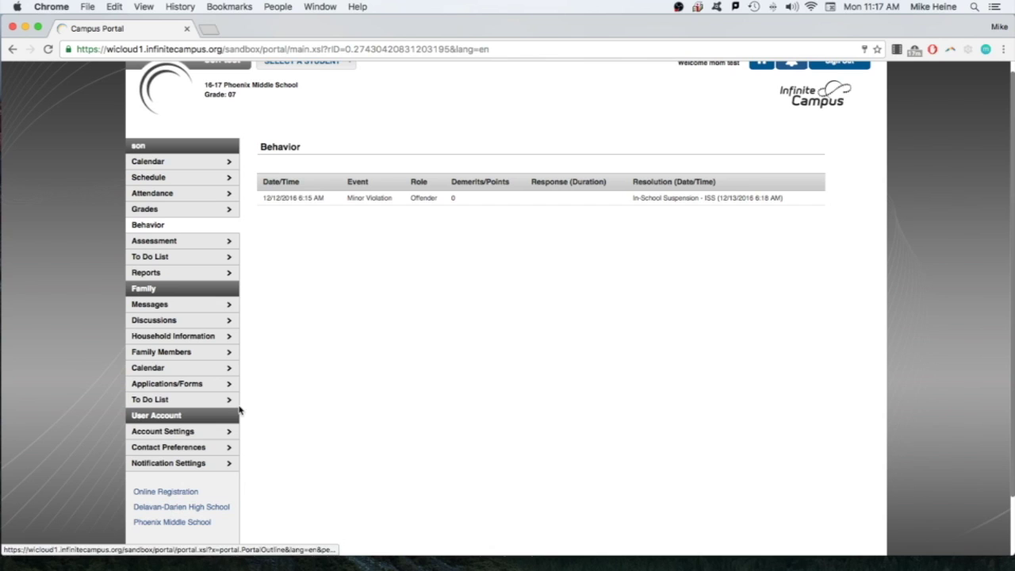
pyautogui.click(184, 448)
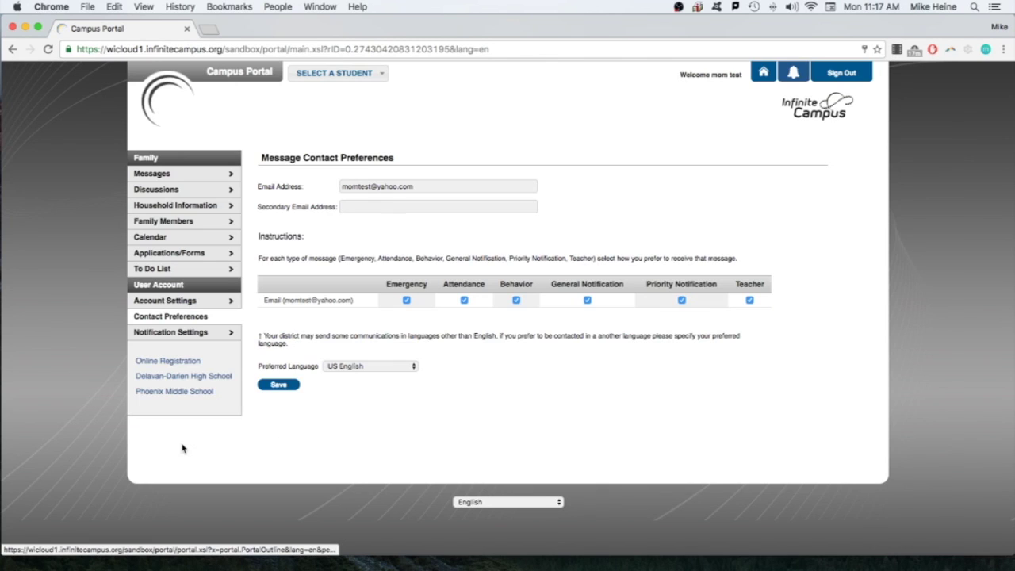
pyautogui.click(516, 300)
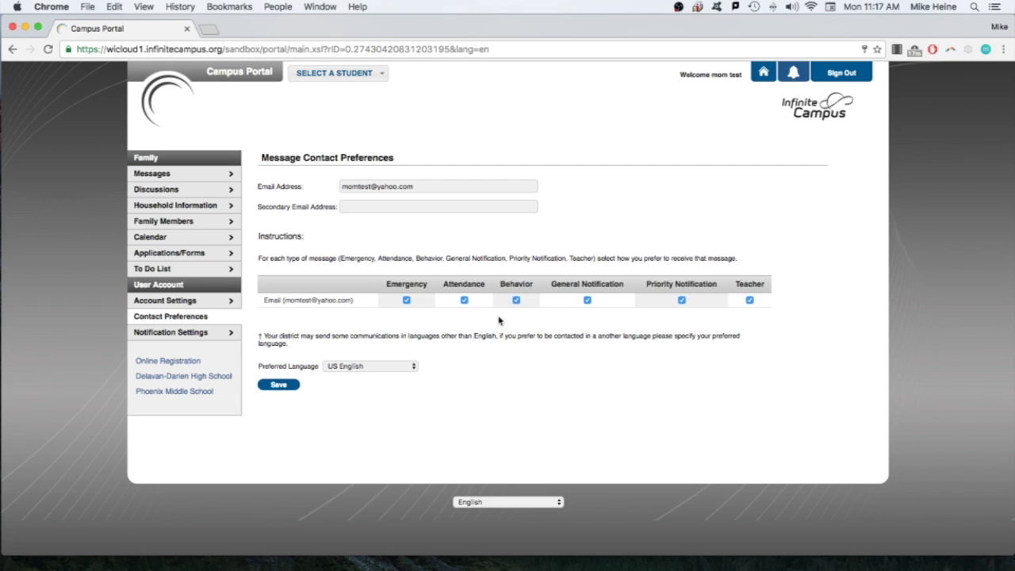
pyautogui.click(278, 386)
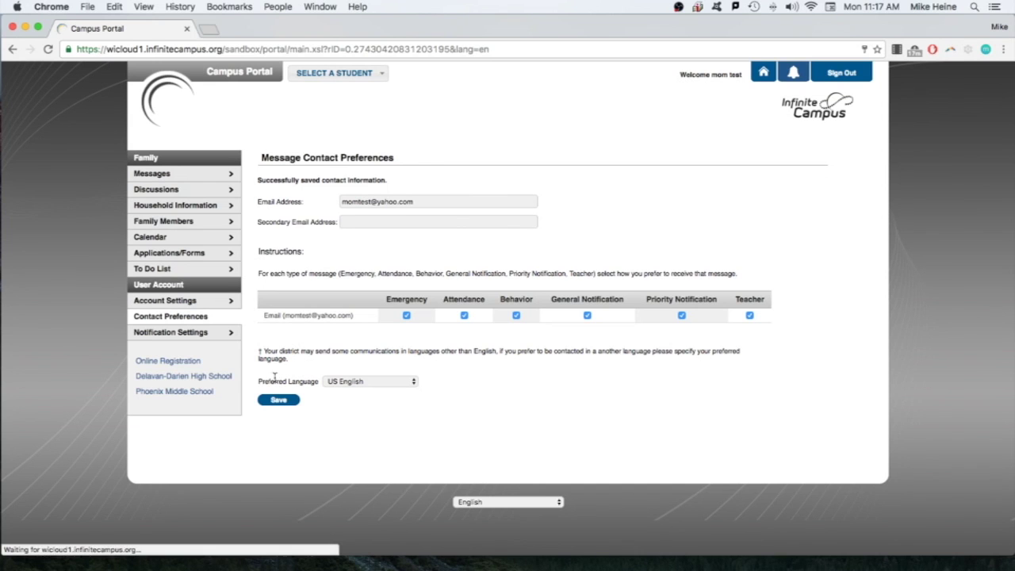
# Switch to the son's record and view his To Do List with due dates and days overdue.
pyautogui.click(346, 74)
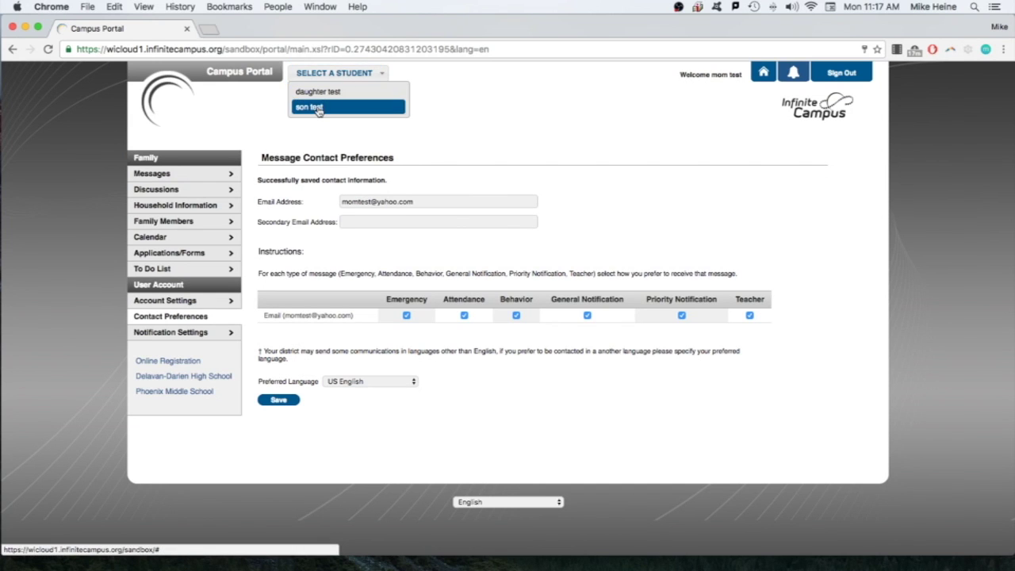
pyautogui.click(319, 106)
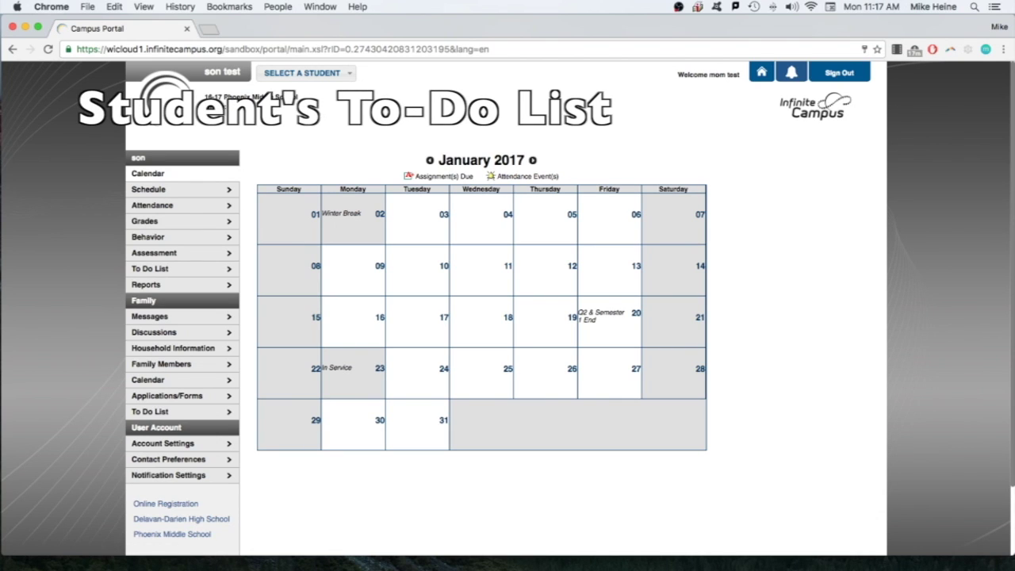
pyautogui.click(190, 268)
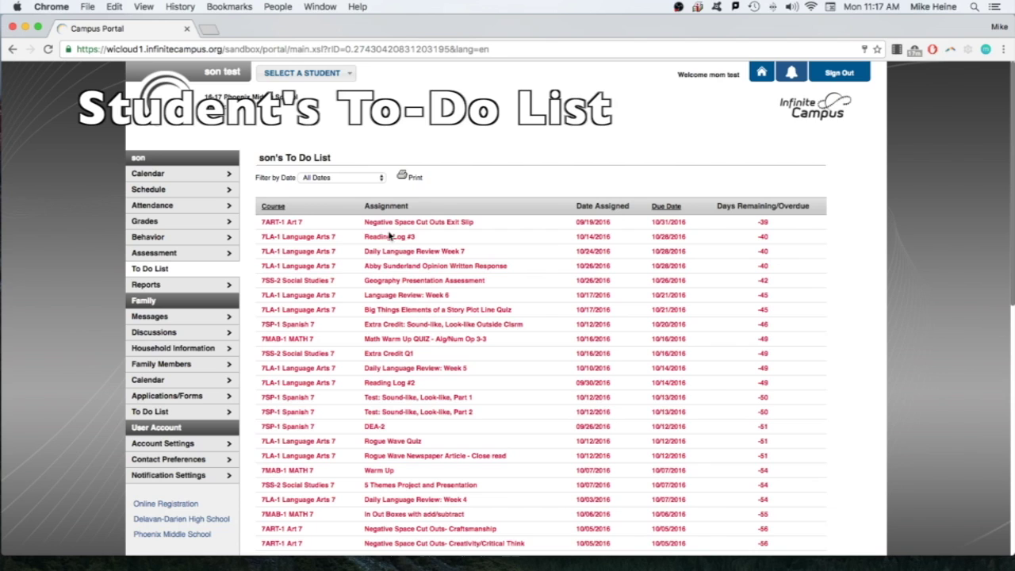
pyautogui.scroll(-3, 434, 184)
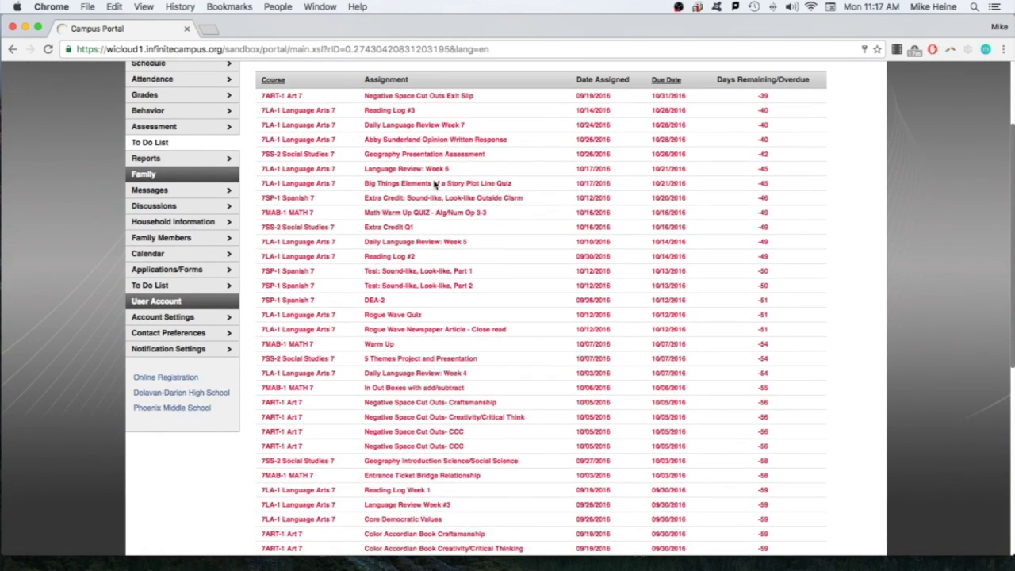
pyautogui.scroll(2, 434, 184)
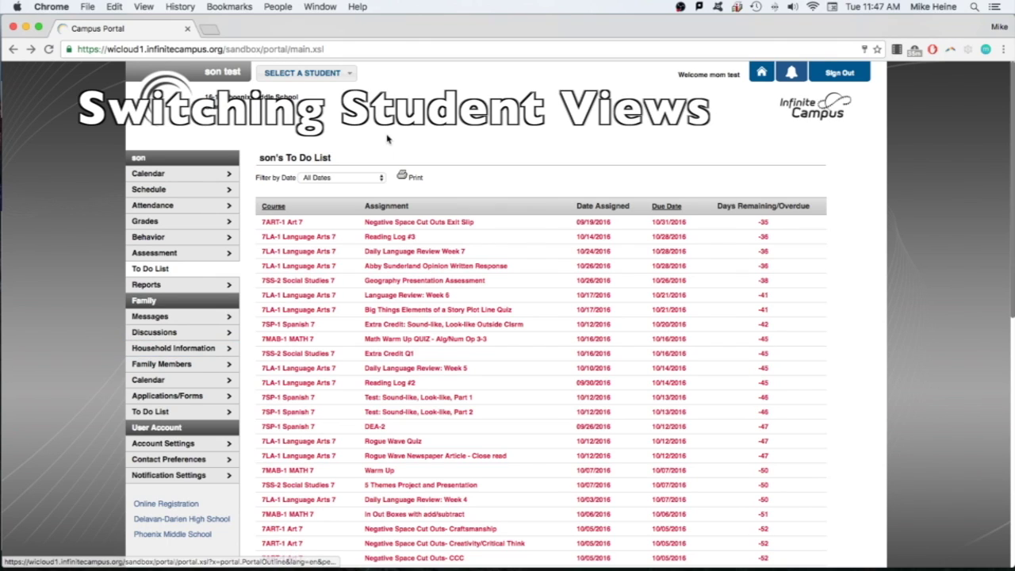
# Switch to the daughter's record and view the home announcements and the notifications list.
pyautogui.click(313, 74)
pyautogui.click(305, 92)
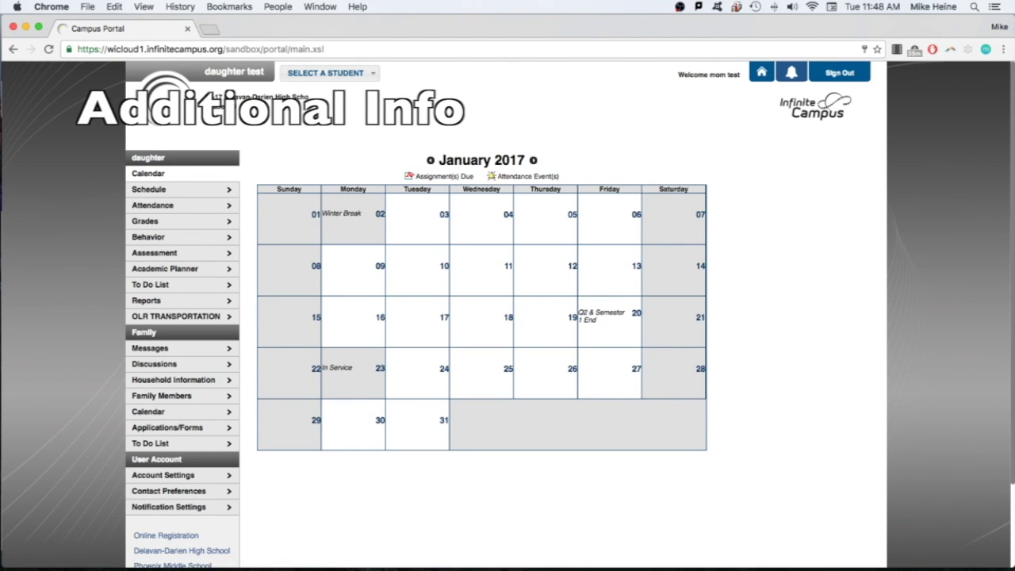
pyautogui.click(761, 75)
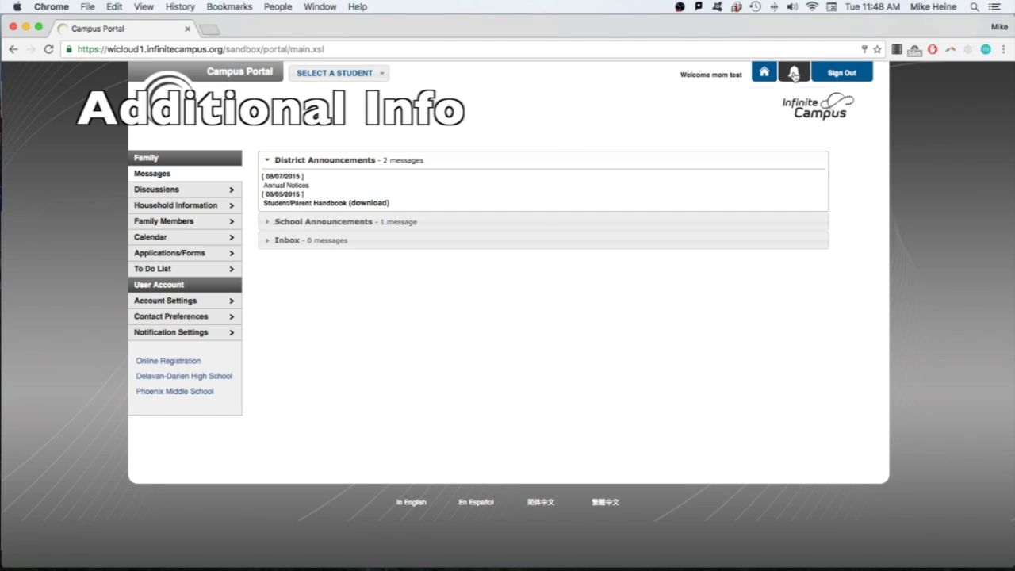
pyautogui.click(795, 75)
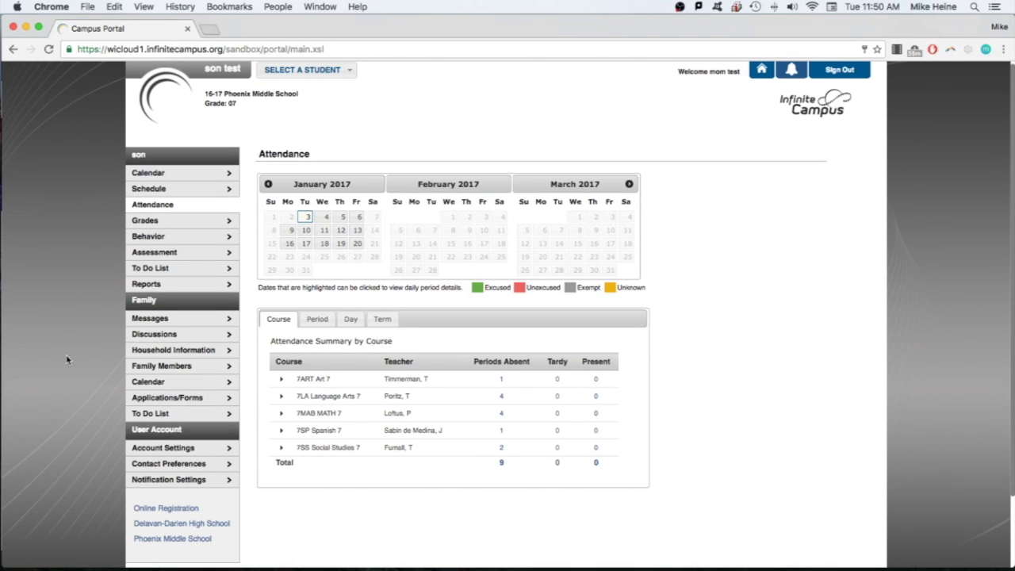
# Open the Online Registration link in a new tab and switch to it.
pyautogui.scroll(1, 690, 175)
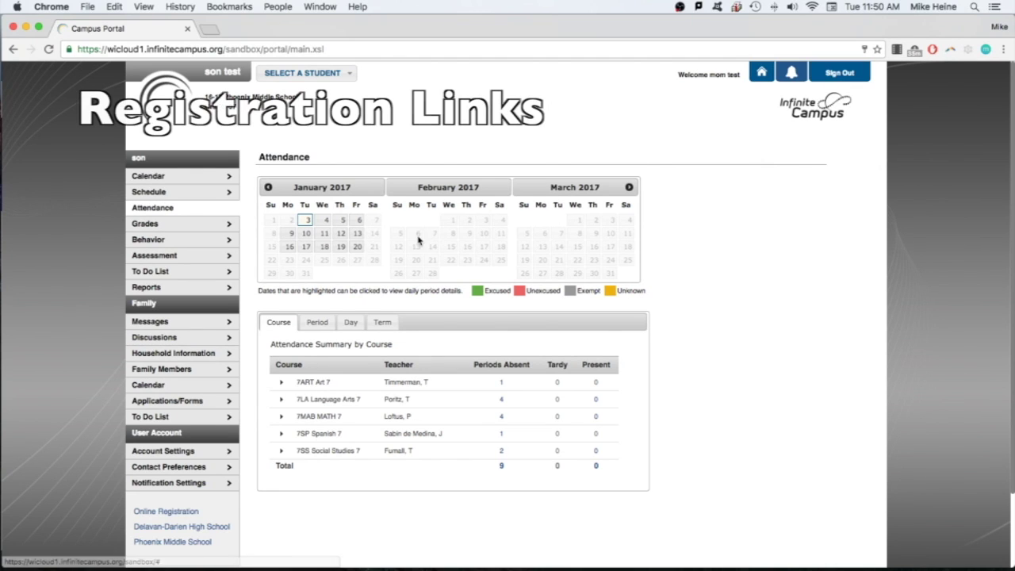
pyautogui.scroll(-1, 203, 295)
pyautogui.scroll(-5, 204, 295)
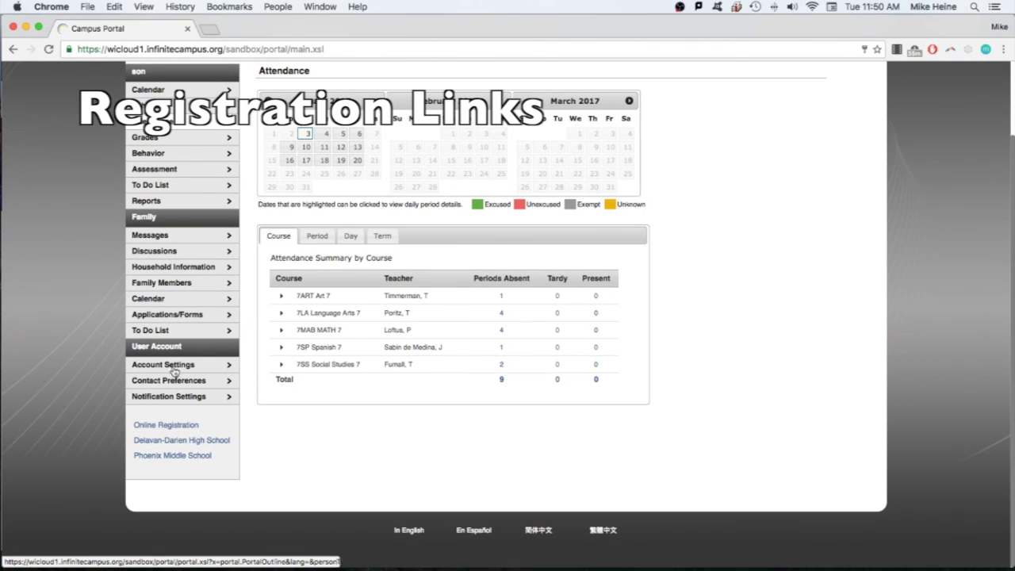
pyautogui.rightClick(168, 426)
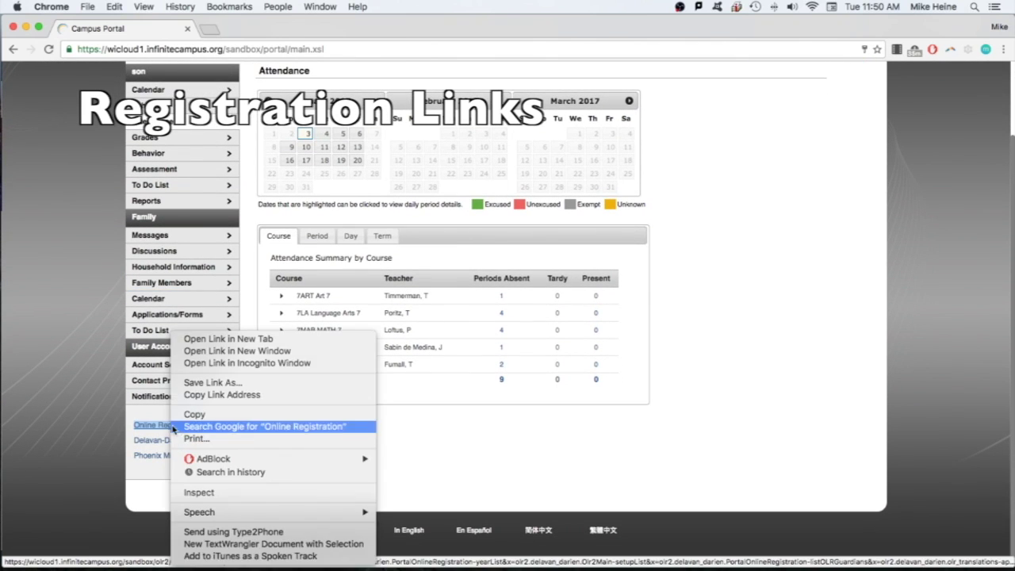
pyautogui.click(213, 339)
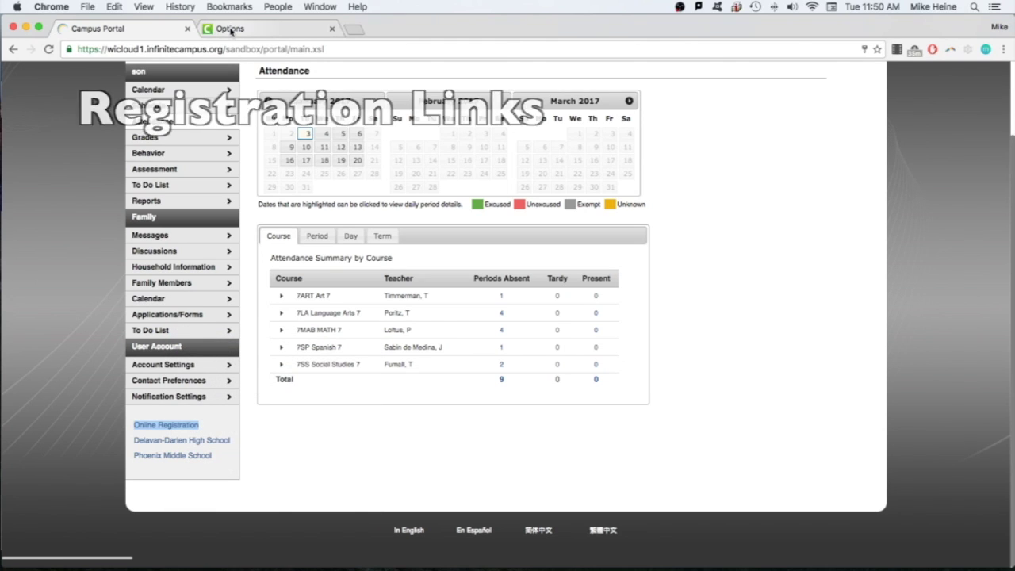
pyautogui.click(230, 29)
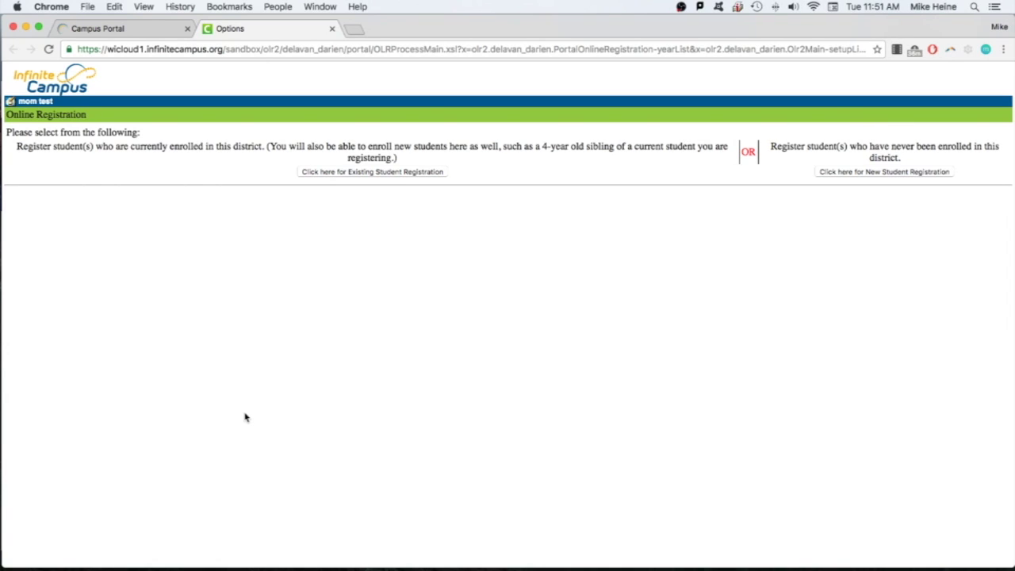
# Return to the Campus Portal tab and sign out, confirming the log-off.
pyautogui.click(133, 32)
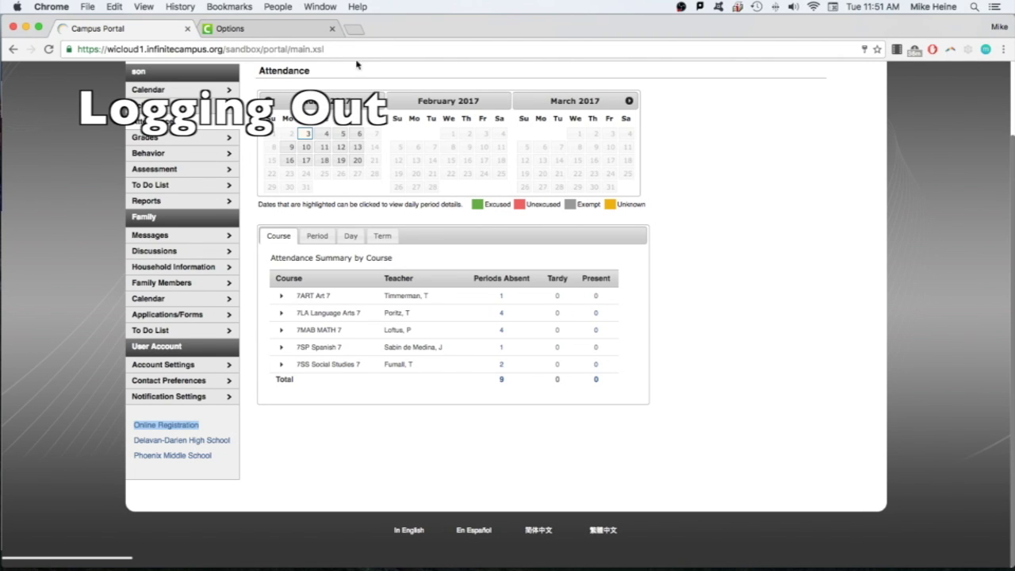
pyautogui.scroll(2, 785, 151)
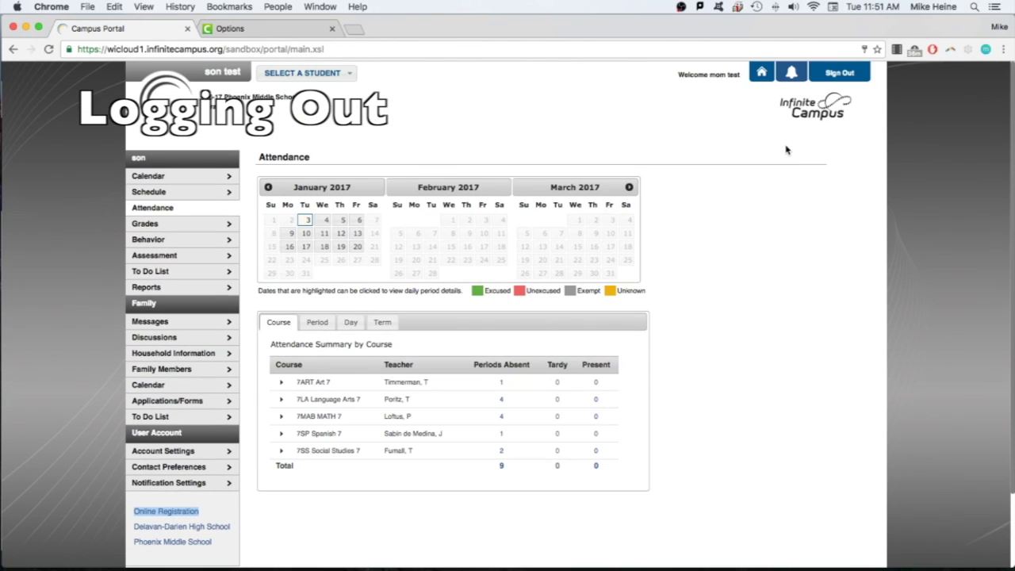
pyautogui.click(842, 74)
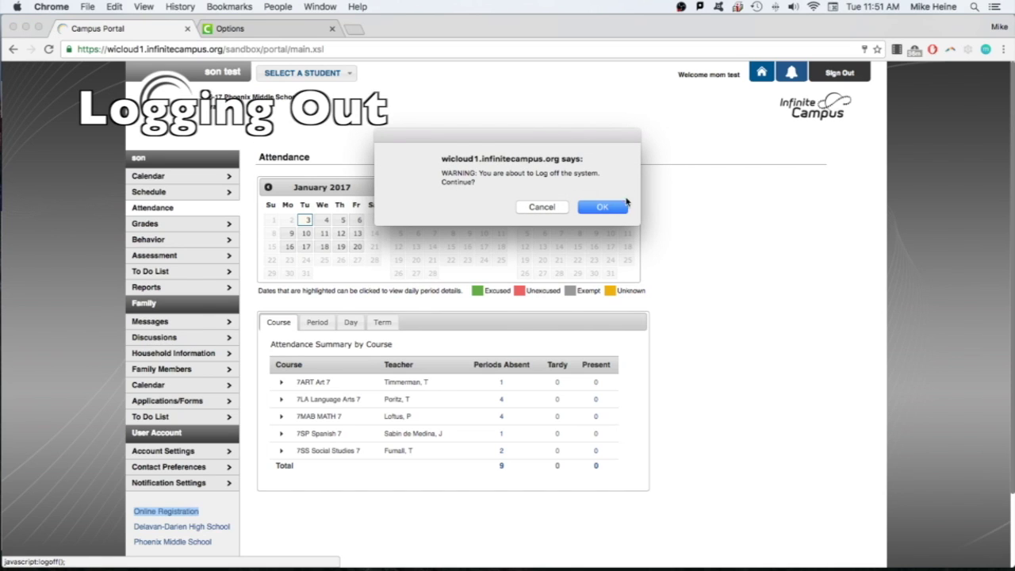
pyautogui.click(603, 207)
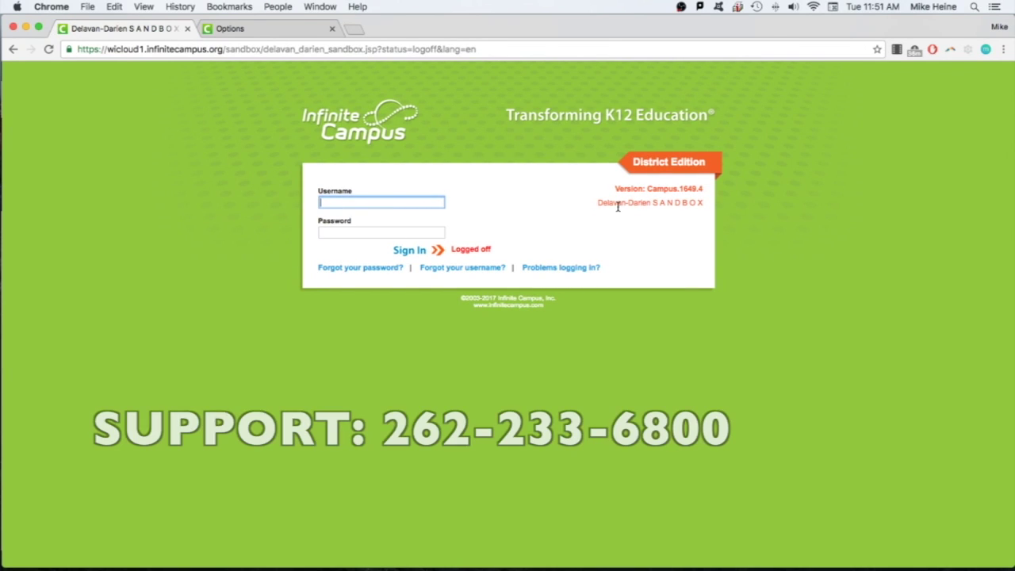